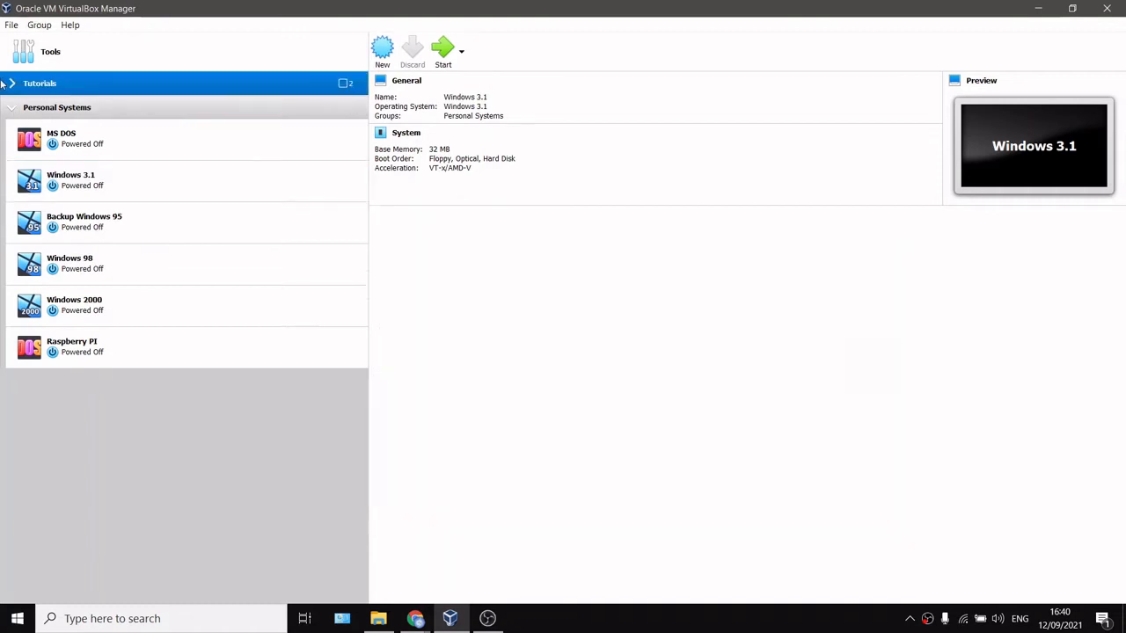
# Step: Create a new virtual machine named Windows 95 Tutorial in the Tutorials group, type Microsoft Windows, version Windows 95
pyautogui.click(12, 87)
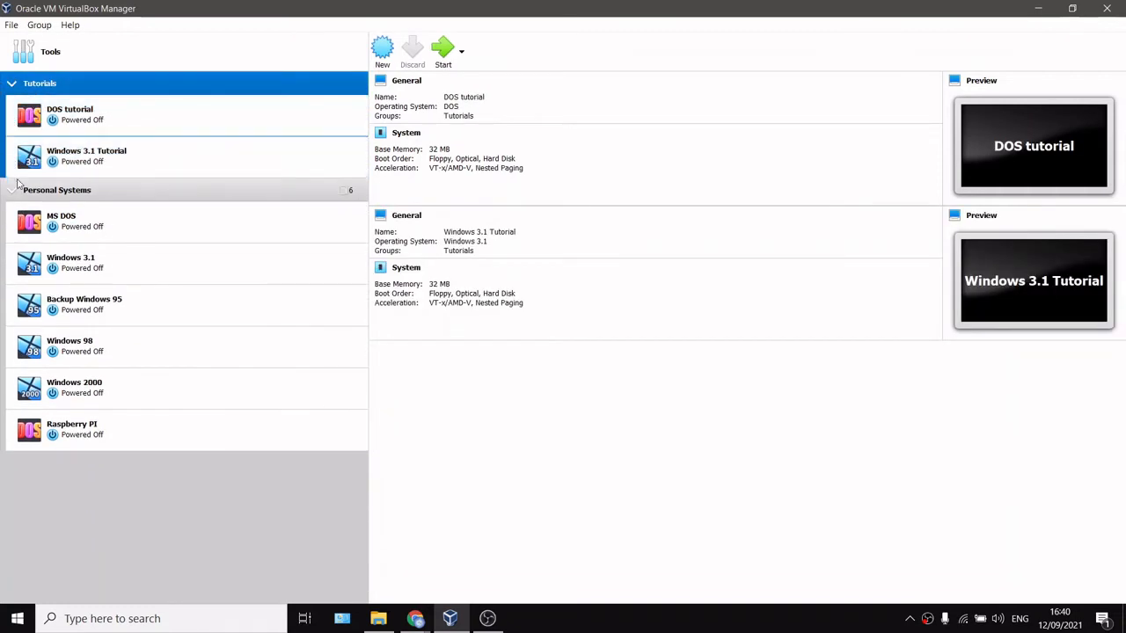
pyautogui.click(13, 192)
pyautogui.click(382, 46)
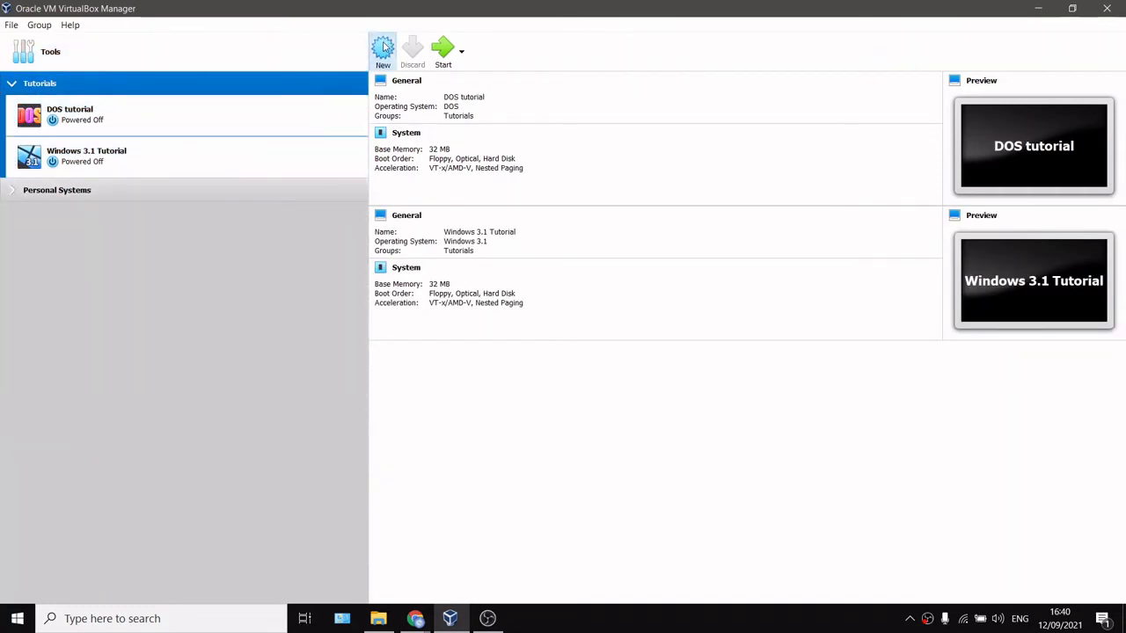
pyautogui.write('Windows 95 Tutorial')
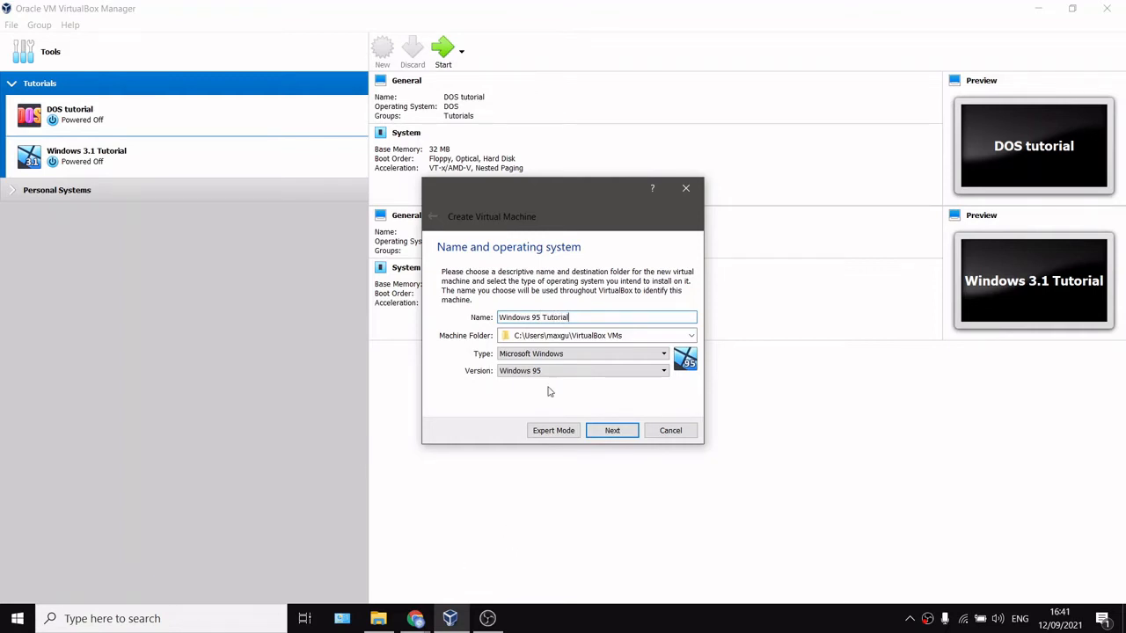
pyautogui.click(612, 430)
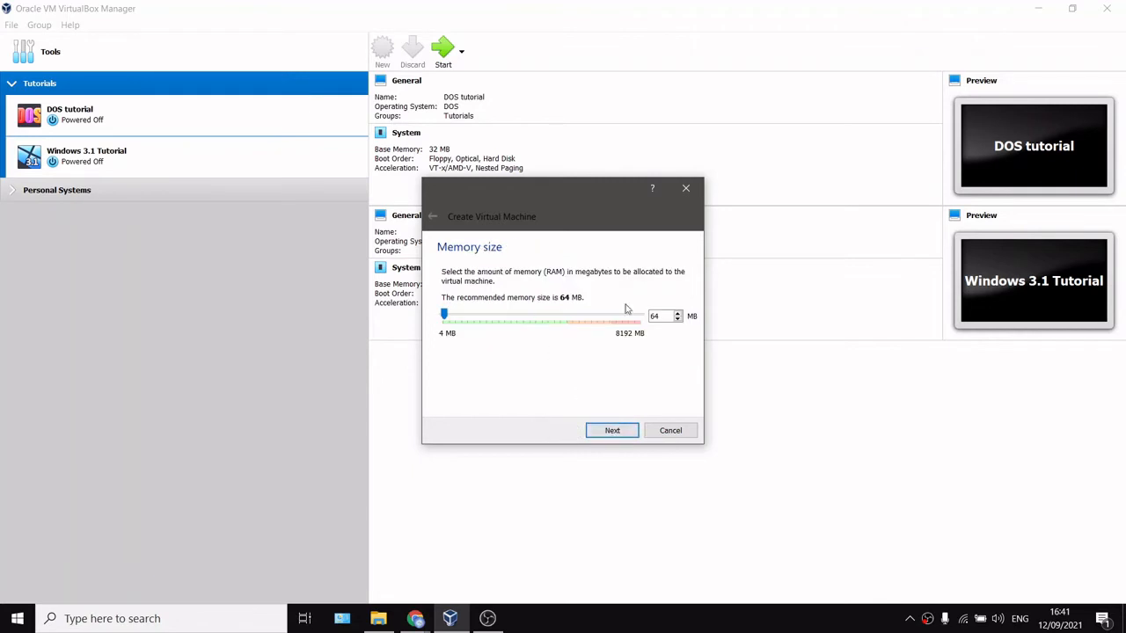
# Step: Keep 64 MB of memory and create a dynamically allocated 2.00 GB virtual hard disk for the machine
pyautogui.click(625, 431)
pyautogui.click(612, 430)
pyautogui.click(624, 451)
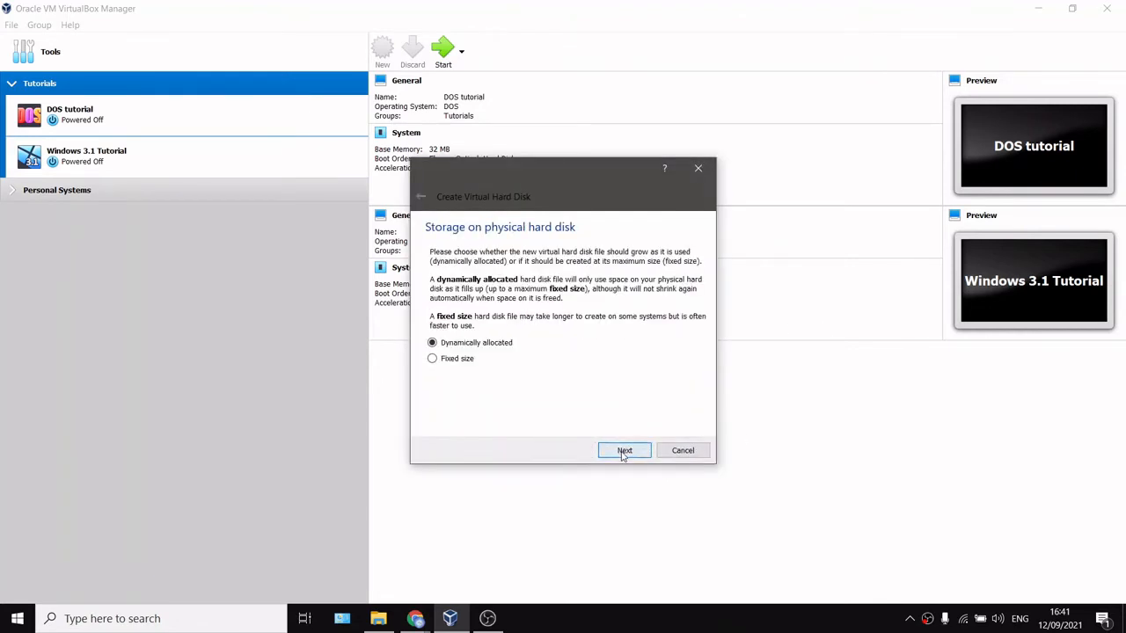
pyautogui.click(624, 451)
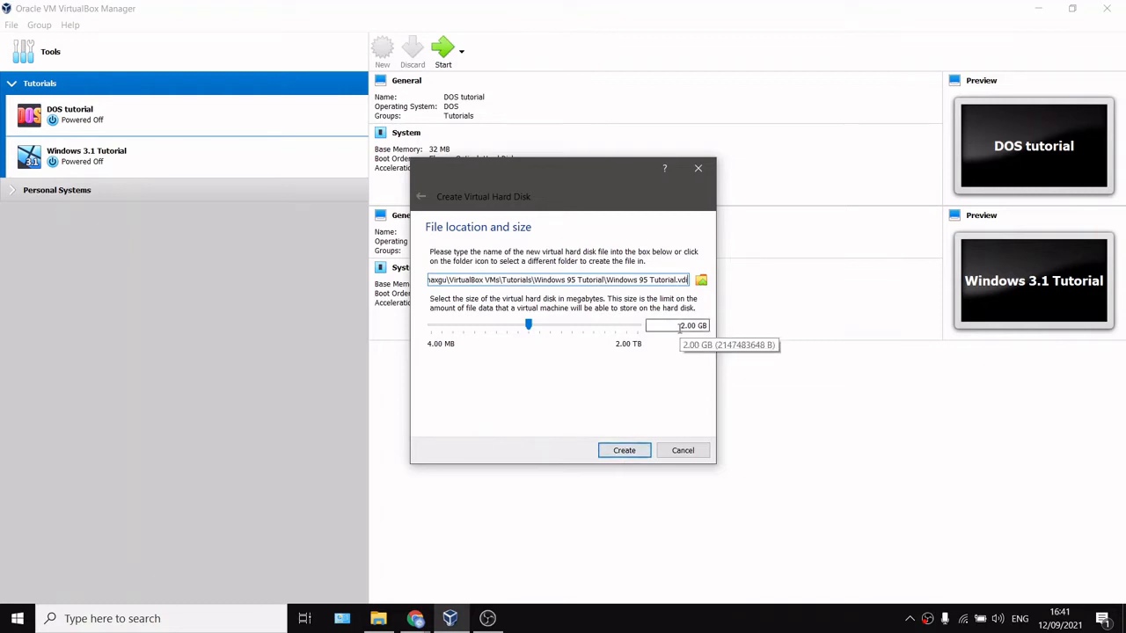
pyautogui.click(624, 451)
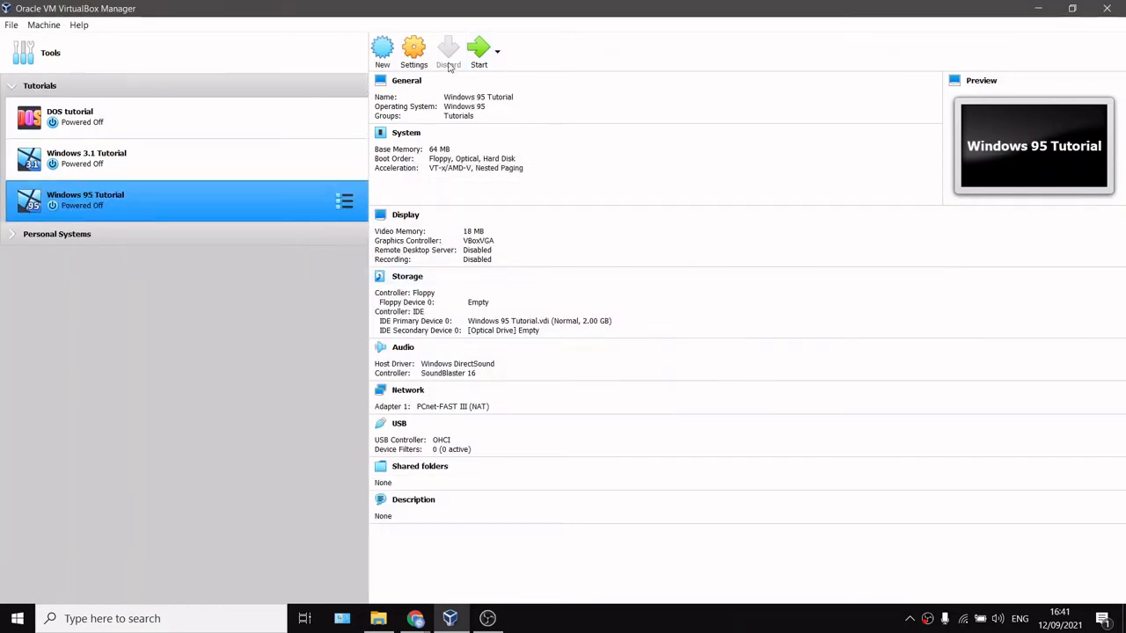
# Step: Disable nested paging in the virtual machine's System acceleration settings
pyautogui.click(413, 50)
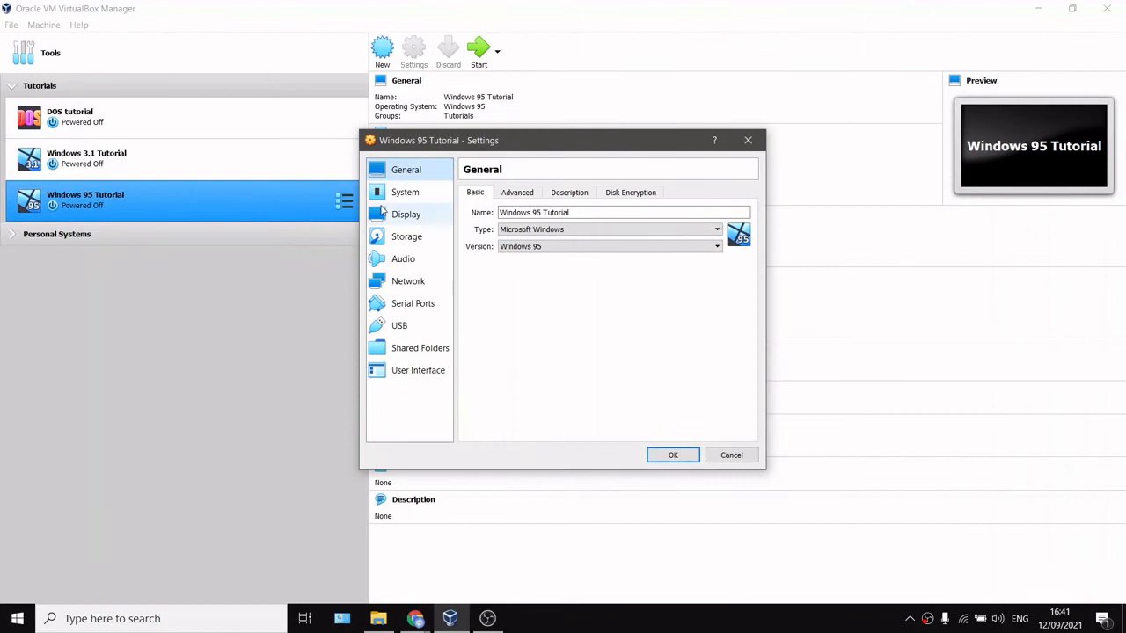
pyautogui.click(403, 191)
pyautogui.click(597, 192)
pyautogui.click(566, 229)
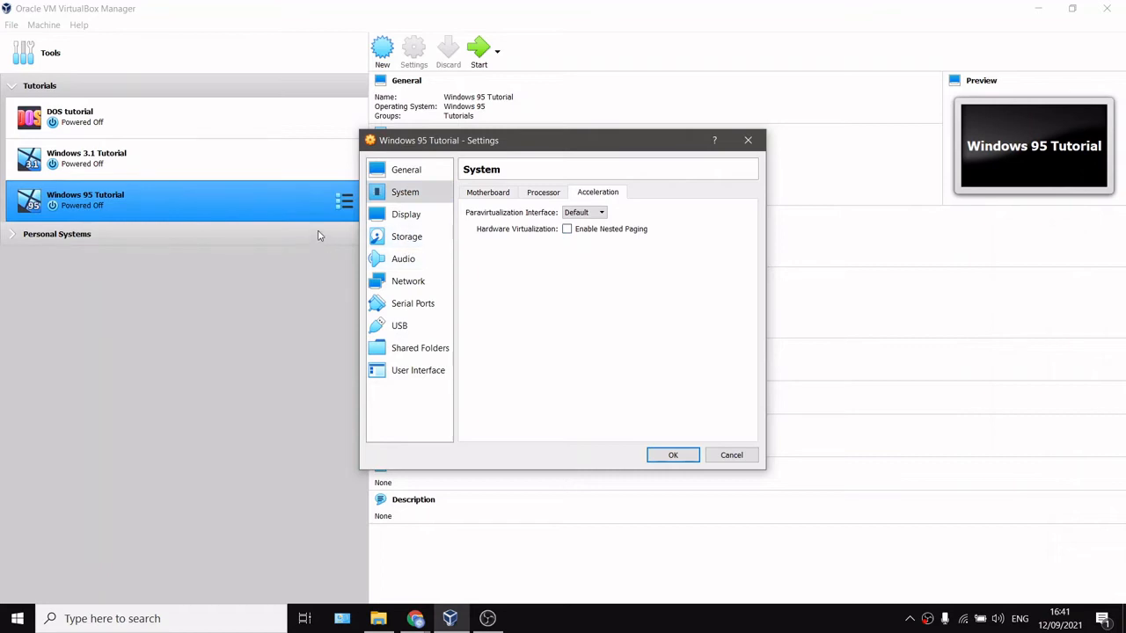
# Step: Inspect the floppy drive attachment options in the machine's Storage settings
pyautogui.click(437, 237)
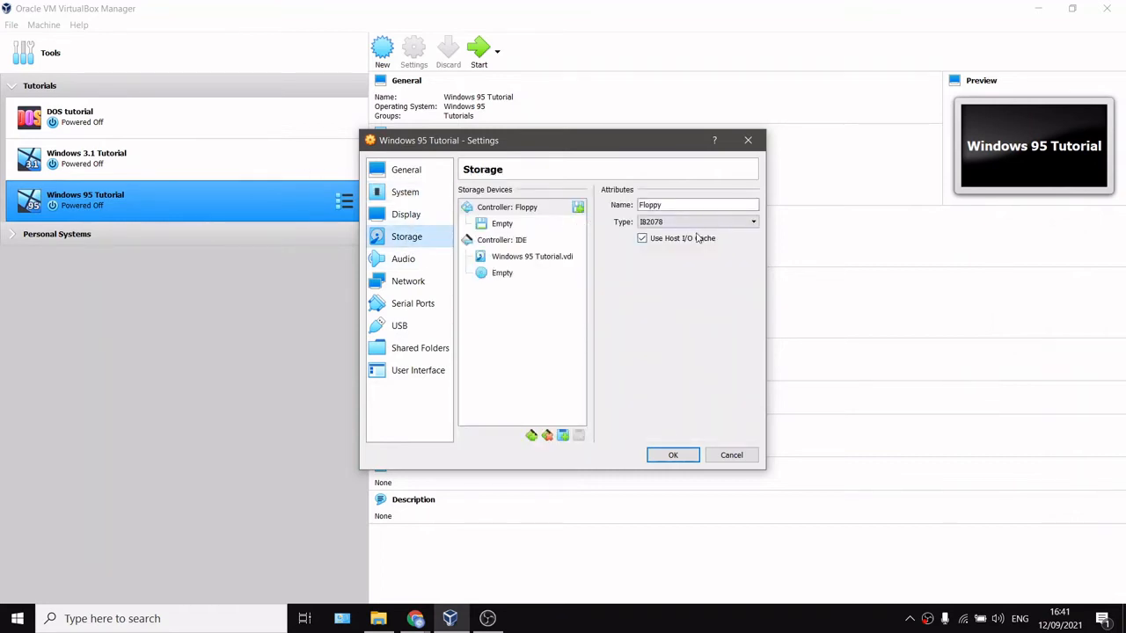
pyautogui.click(505, 225)
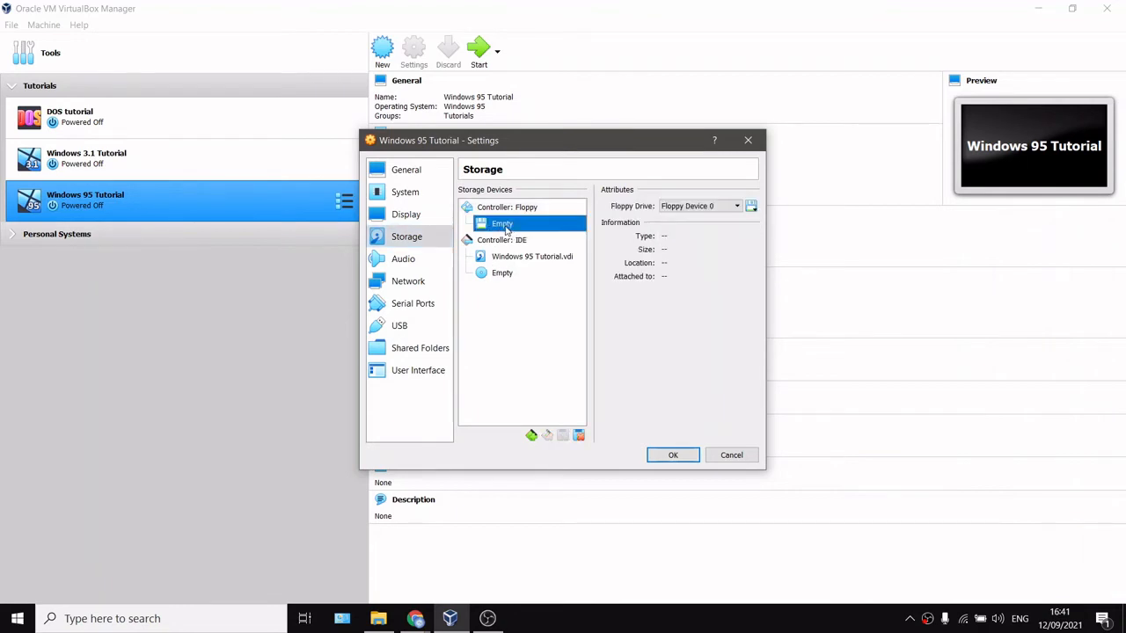
pyautogui.click(719, 206)
pyautogui.click(745, 213)
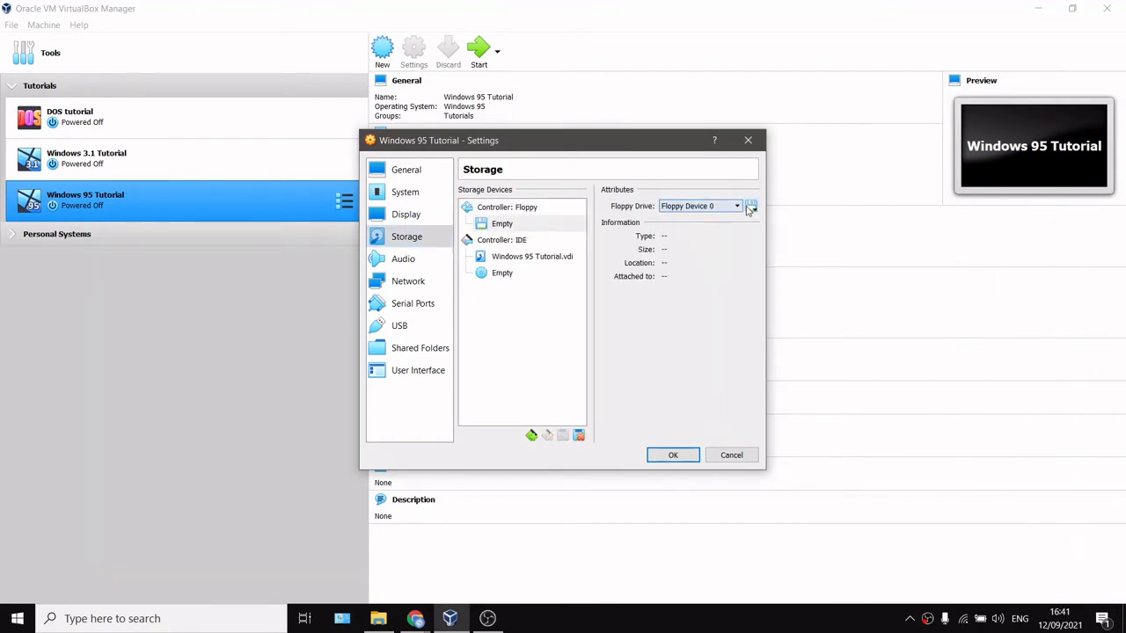
pyautogui.click(750, 206)
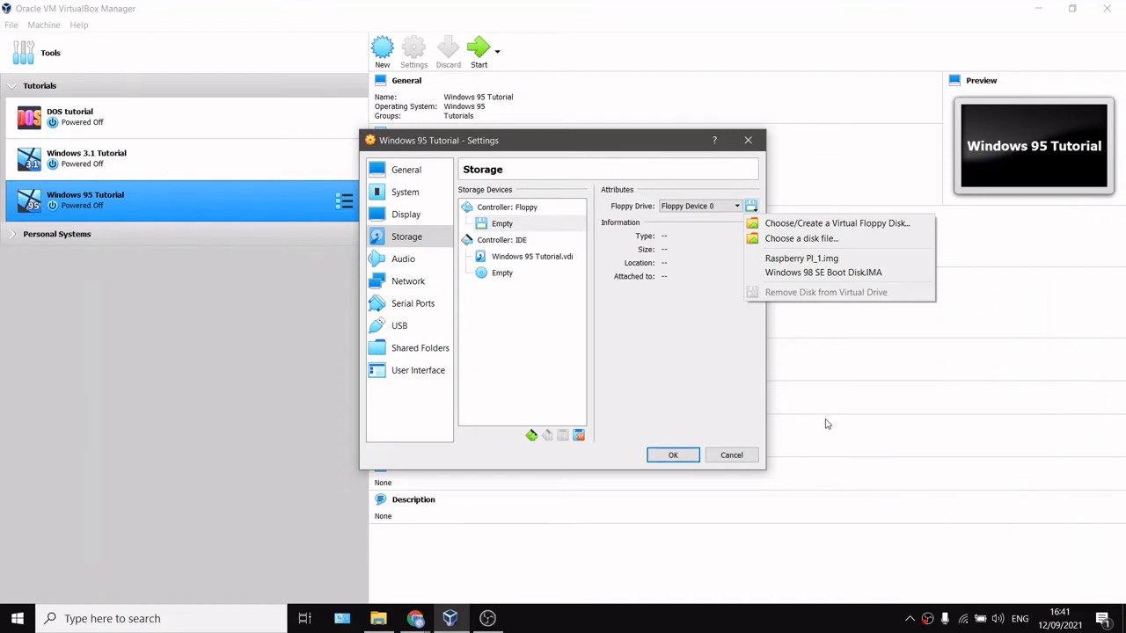
pyautogui.click(195, 356)
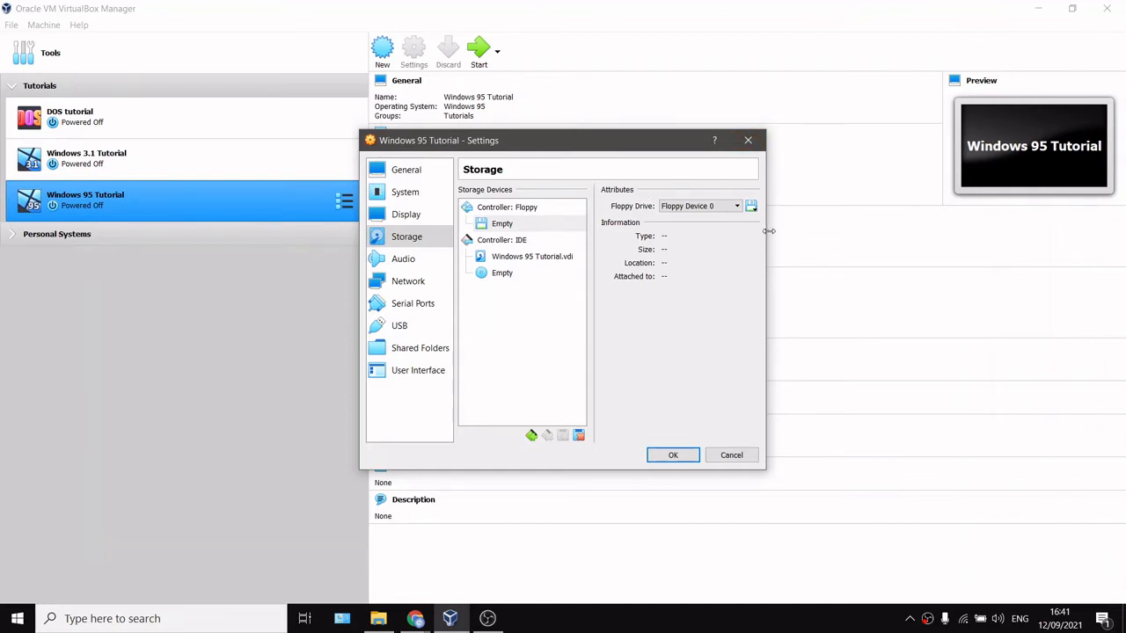
pyautogui.click(751, 205)
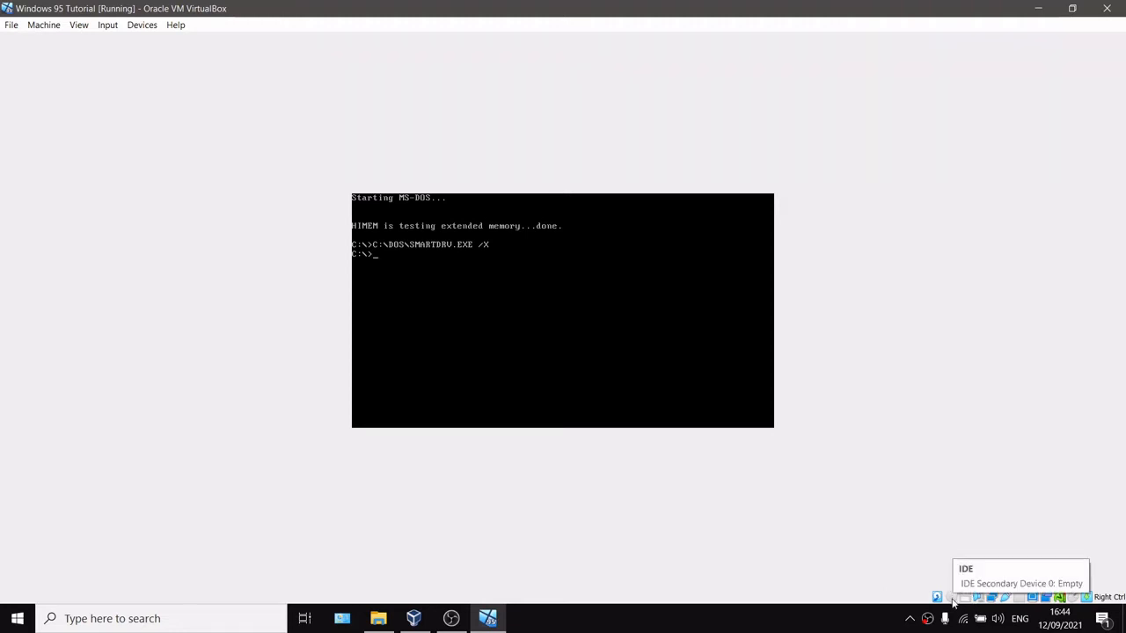
# Step: Insert cdrom.img from the Disk Images folder into the running machine's virtual floppy drive
pyautogui.click(965, 597)
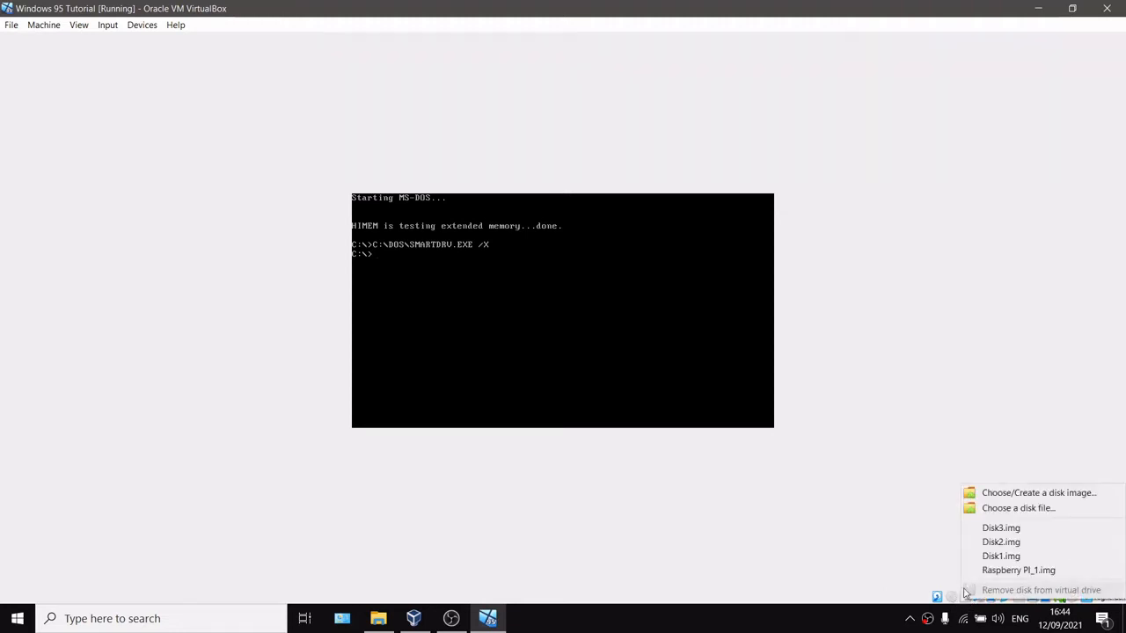
pyautogui.click(856, 433)
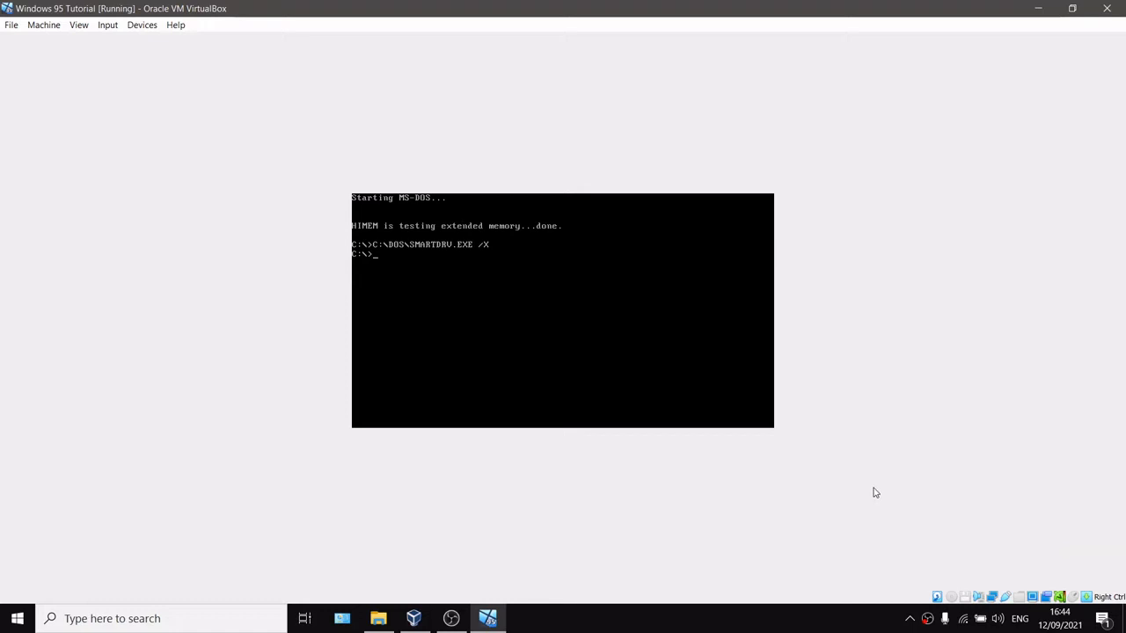
pyautogui.click(966, 596)
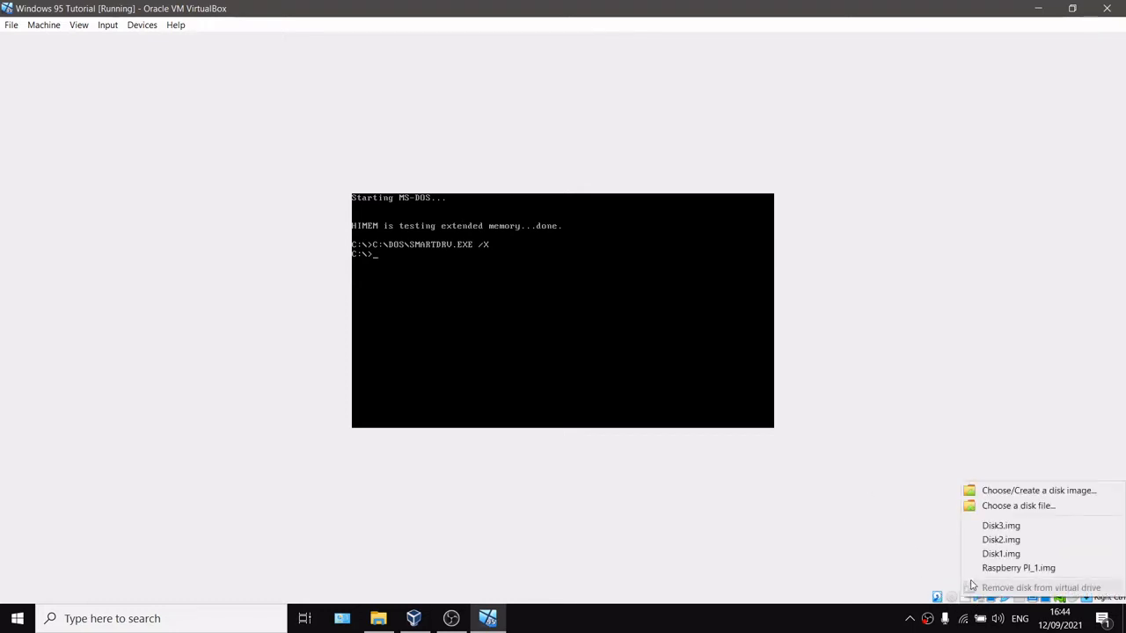
pyautogui.click(1017, 506)
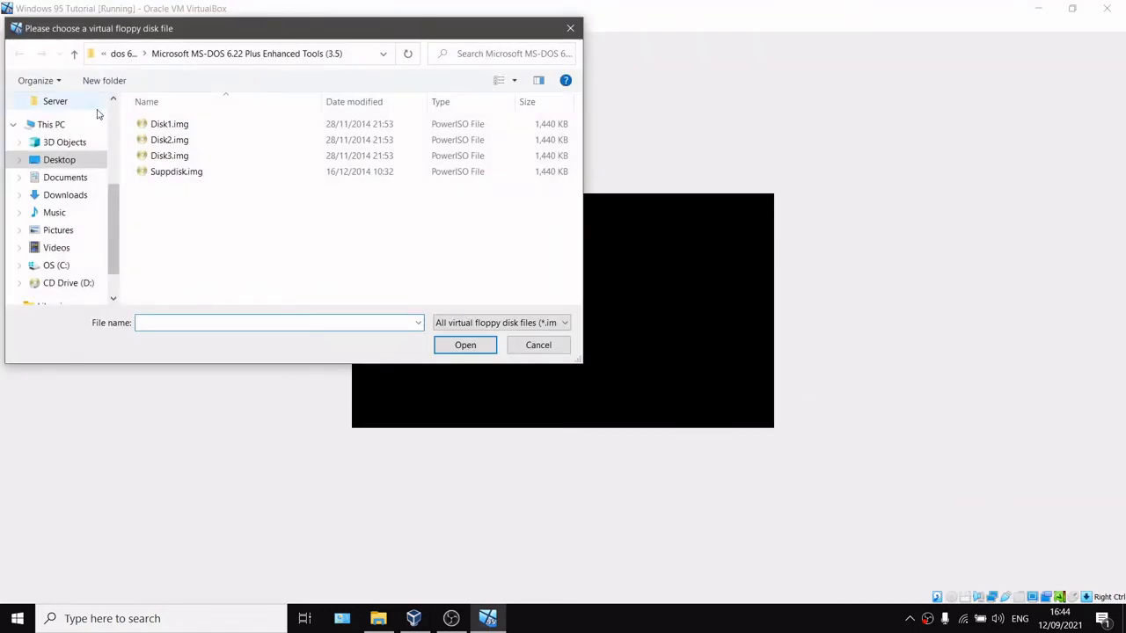
pyautogui.click(122, 54)
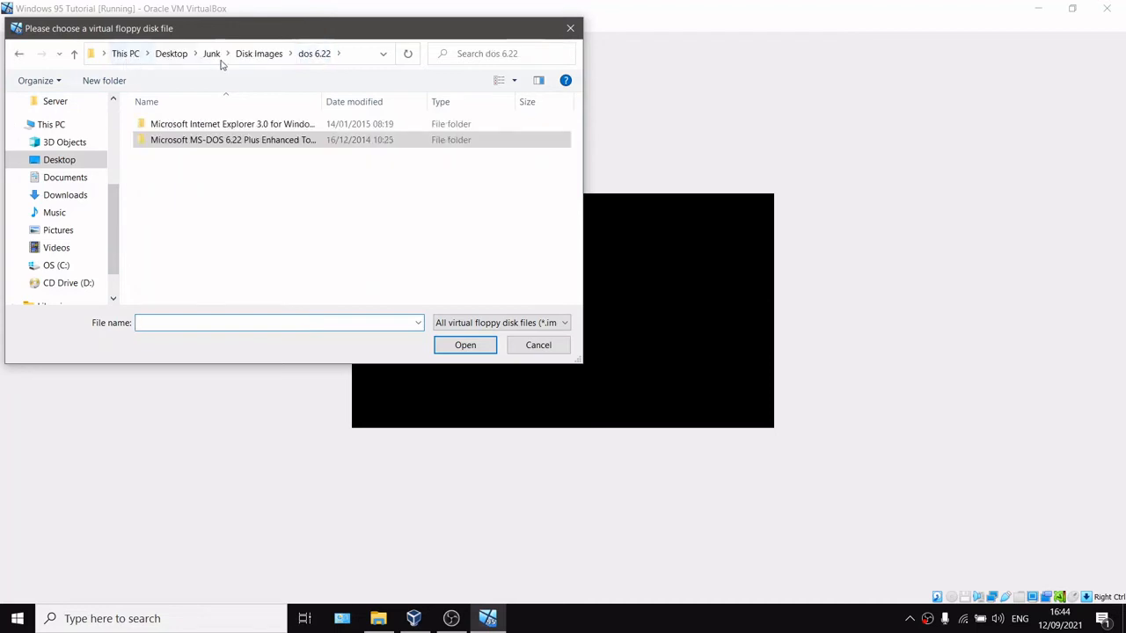
pyautogui.click(258, 54)
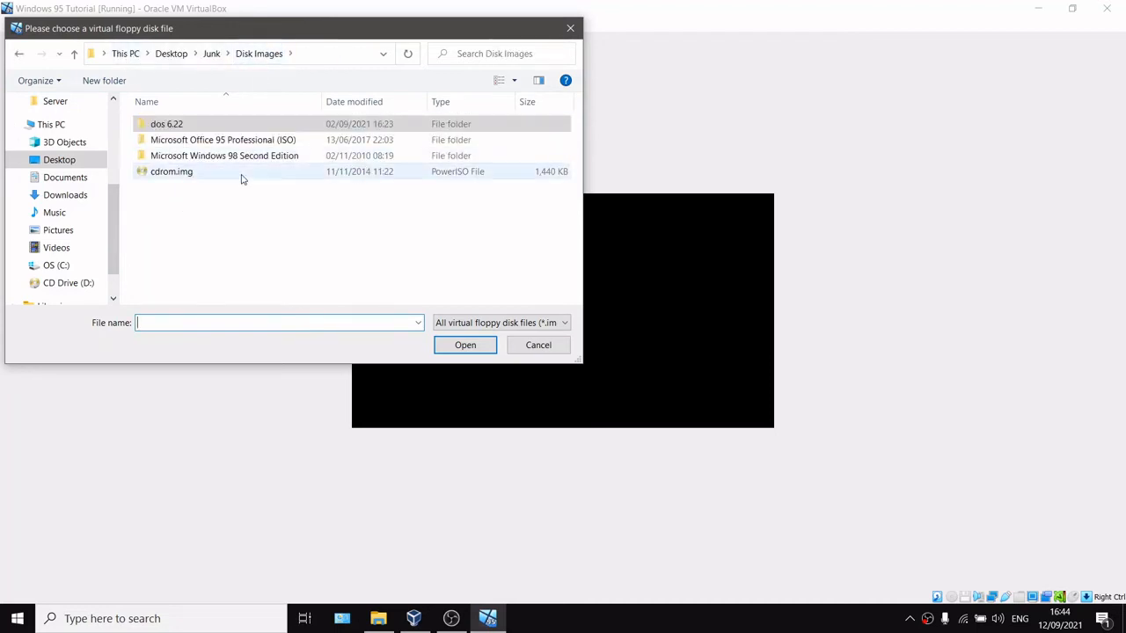
pyautogui.click(243, 176)
pyautogui.click(465, 345)
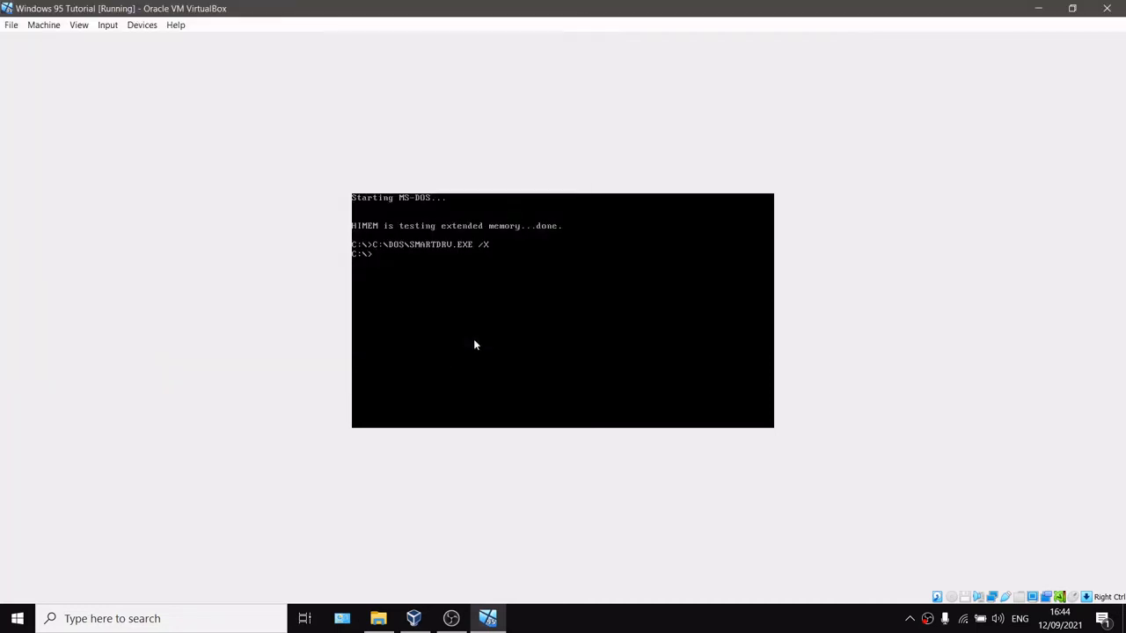
# Step: Switch to drive B: and run setup.bat, continuing past each diskette prompt until setup completes
pyautogui.write('b:')
pyautogui.press('Return')
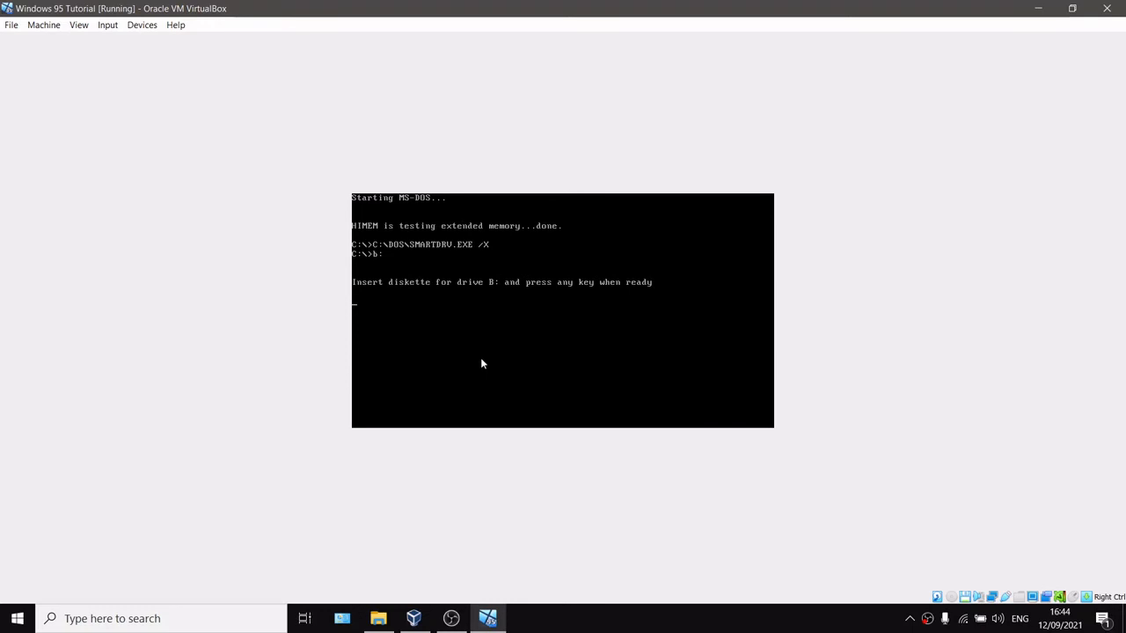
pyautogui.press('Return')
pyautogui.write('setup.bat')
pyautogui.press('Return')
pyautogui.press('Return')
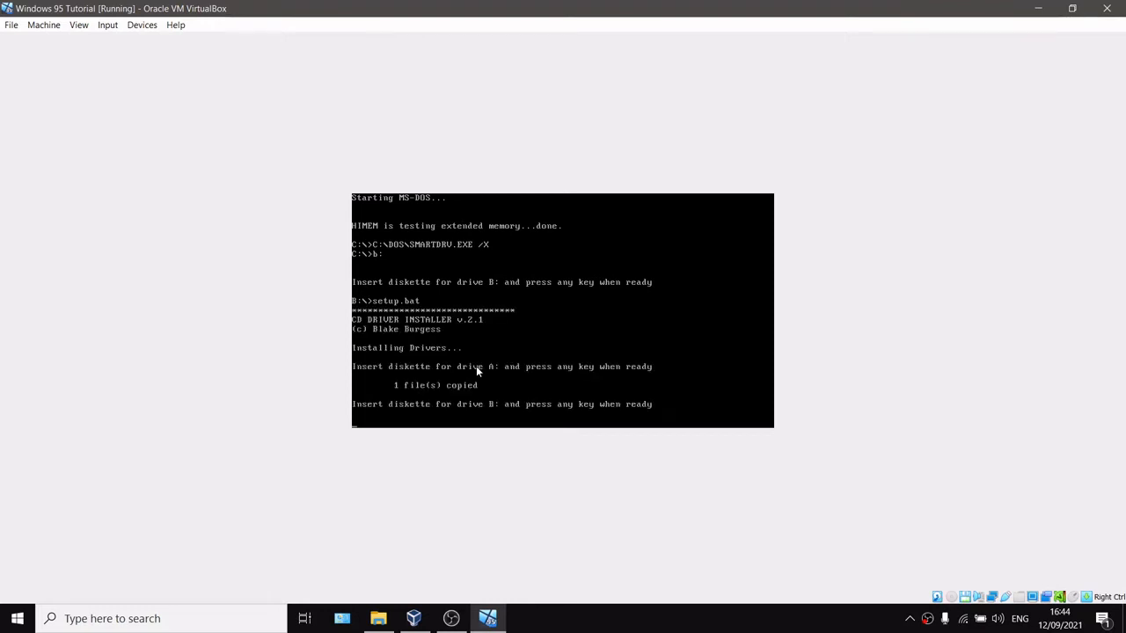
pyautogui.press('Return')
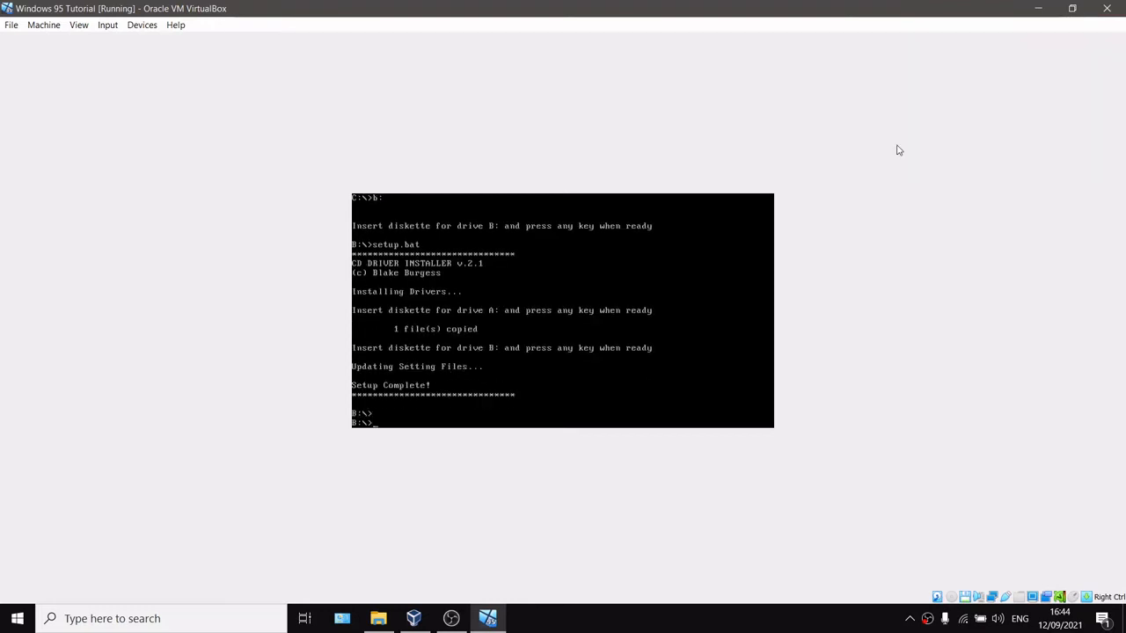
# Step: Reset the virtual machine and dismiss the desktop mail notification
pyautogui.click(43, 24)
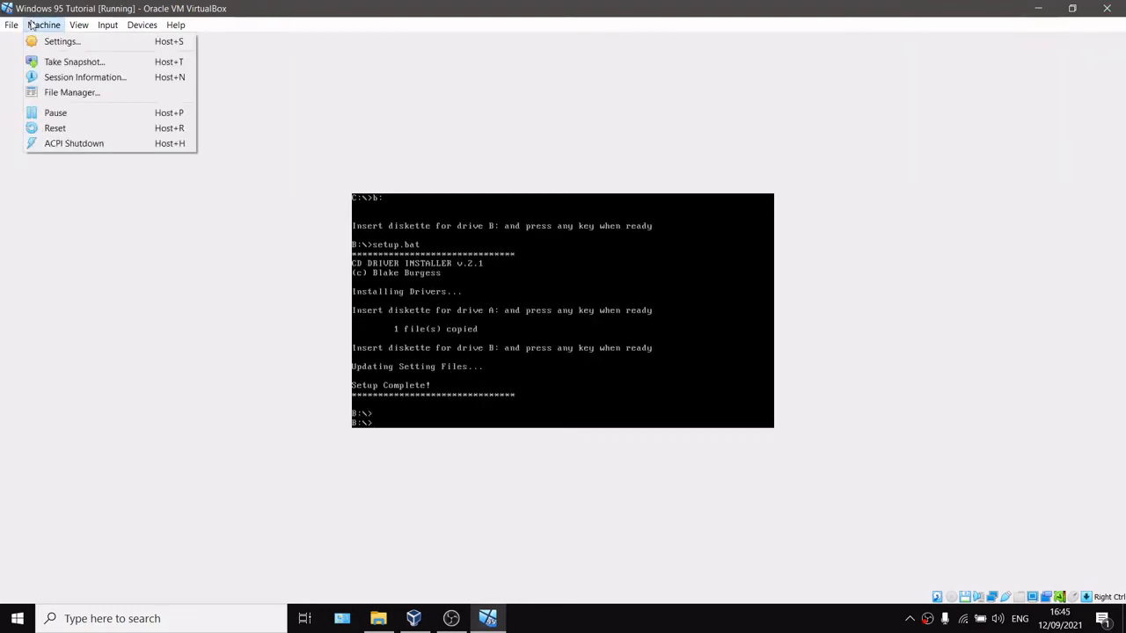
pyautogui.click(70, 128)
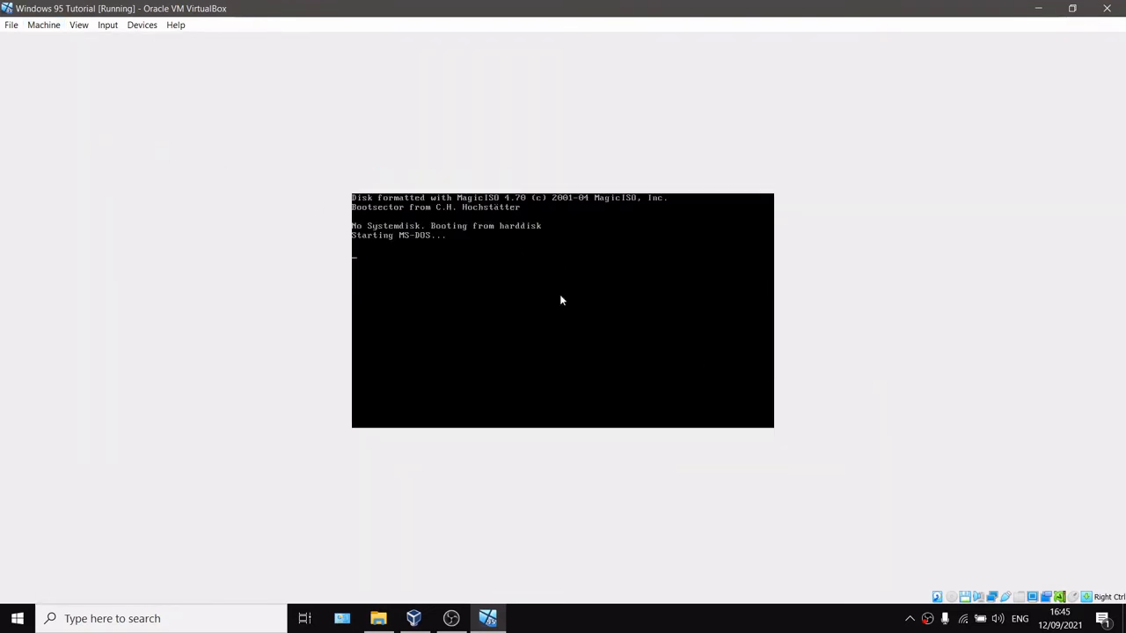
pyautogui.click(952, 598)
pyautogui.click(983, 582)
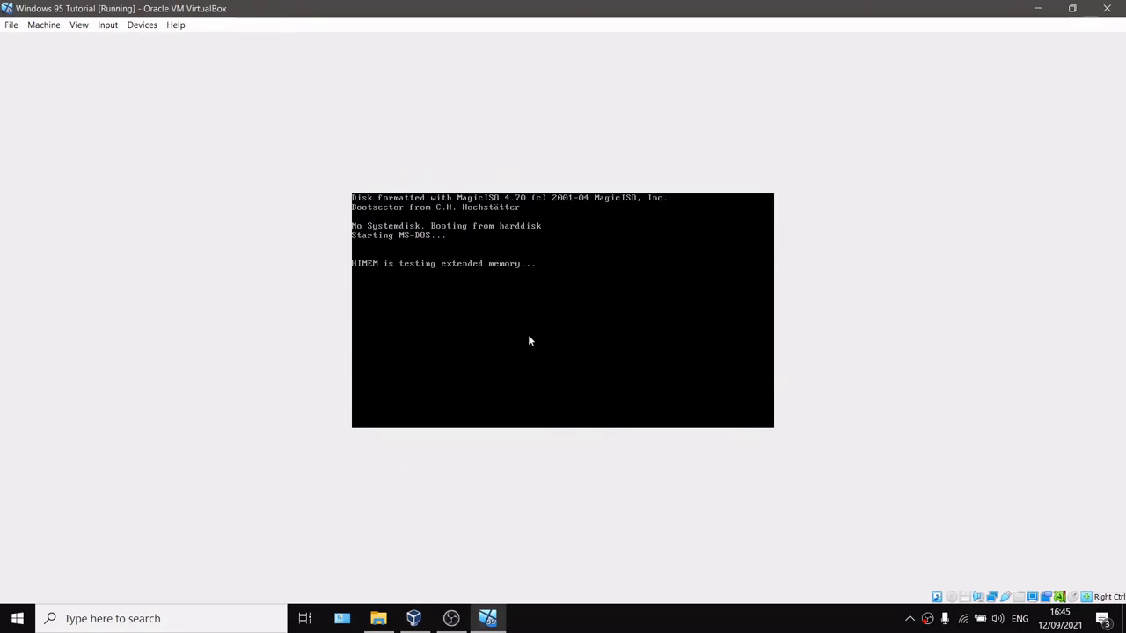
pyautogui.click(1092, 444)
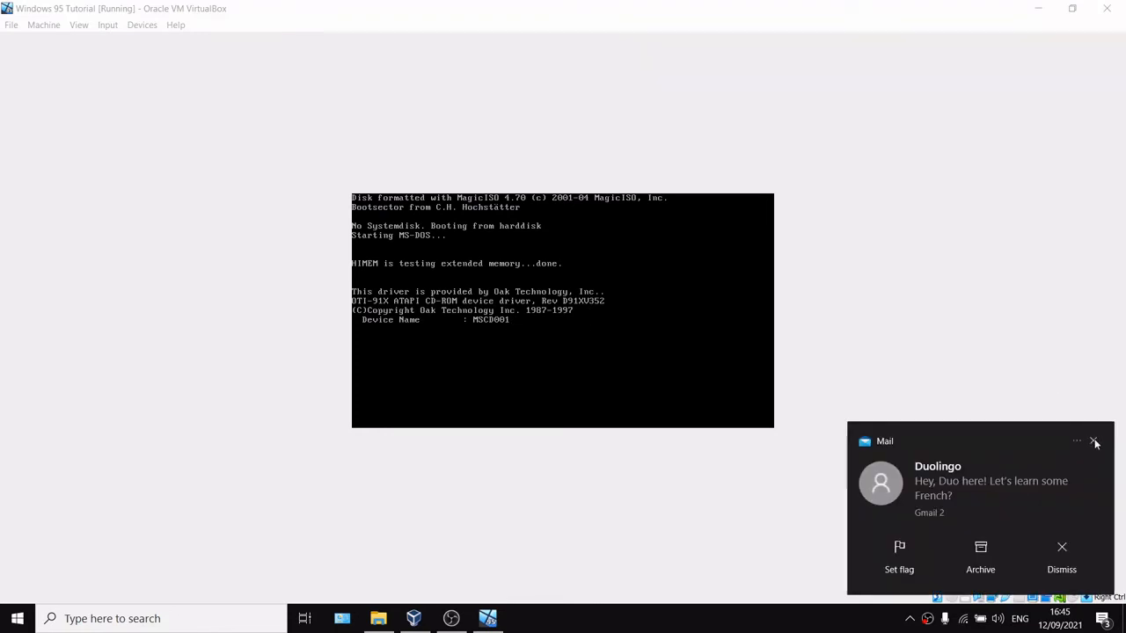
pyautogui.click(1093, 438)
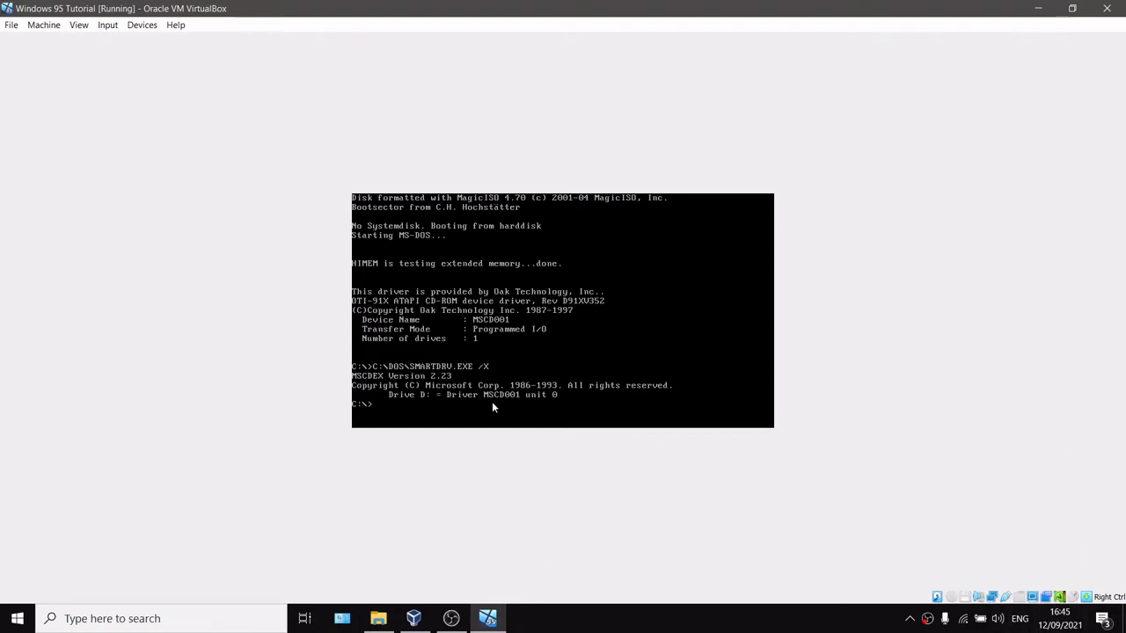
# Step: Load windows95b.iso from the Disk Images folder into the virtual optical drive
pyautogui.click(949, 599)
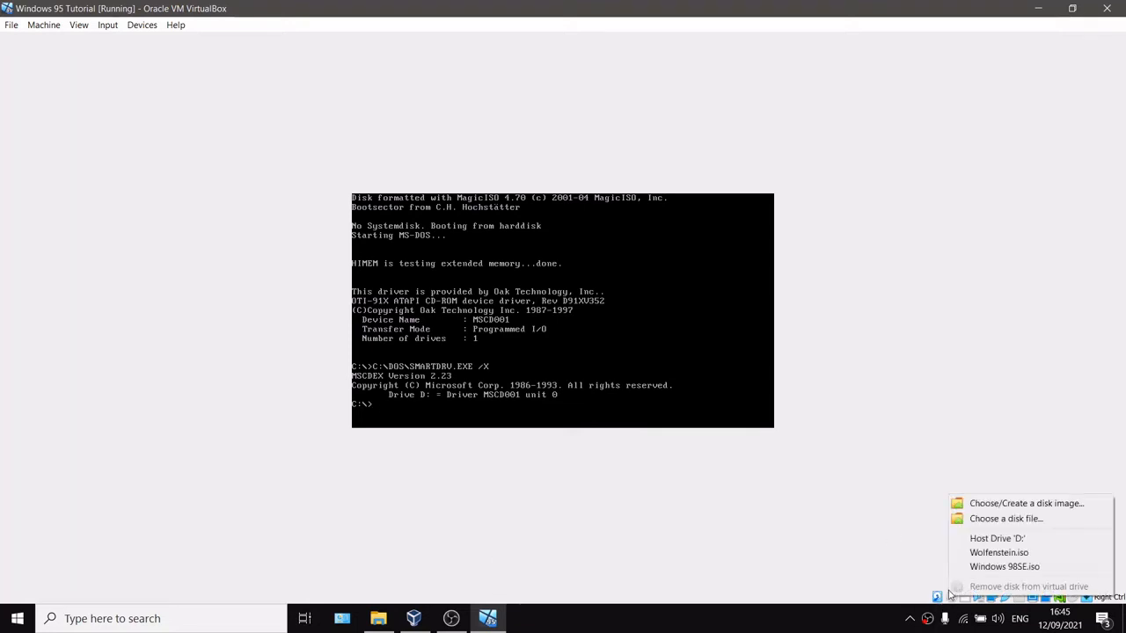
pyautogui.click(976, 520)
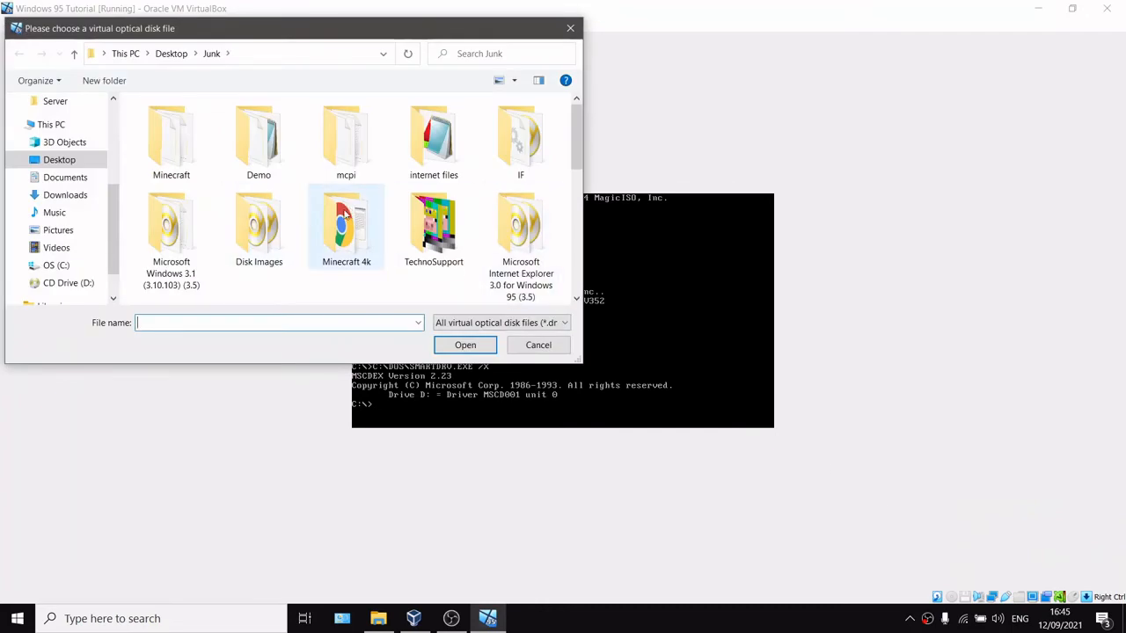
pyautogui.doubleClick(289, 234)
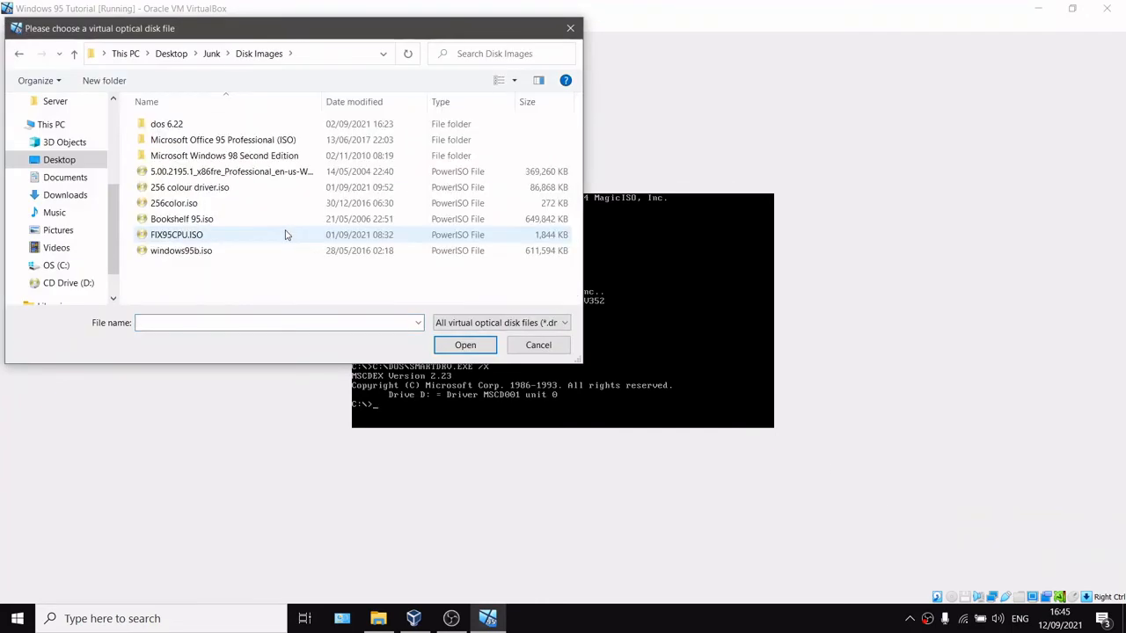
pyautogui.click(209, 253)
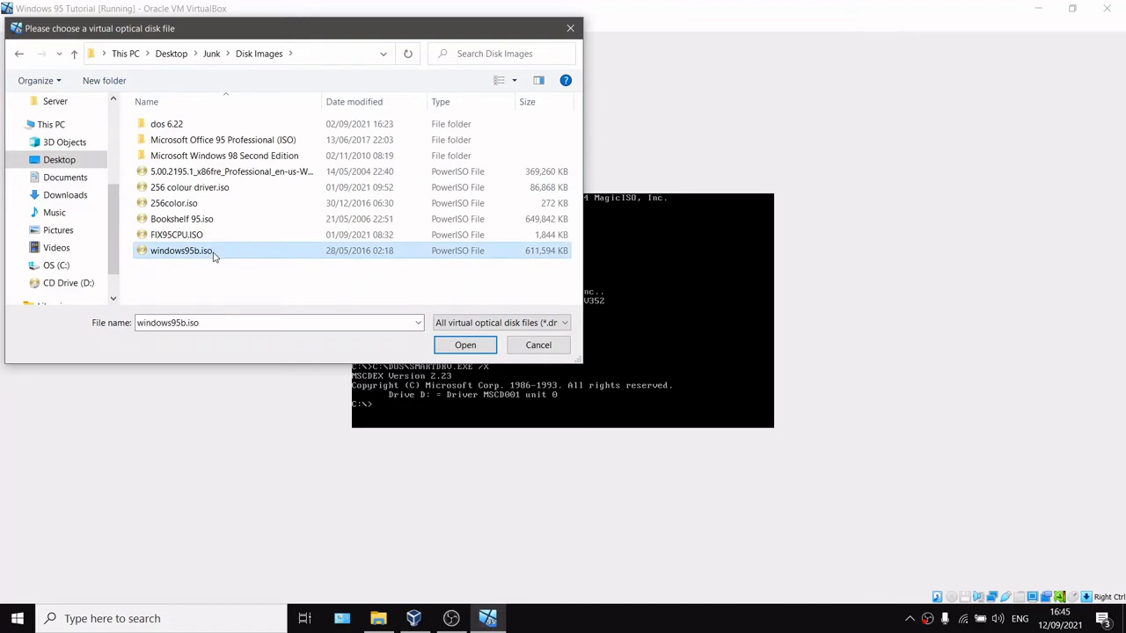
pyautogui.click(468, 345)
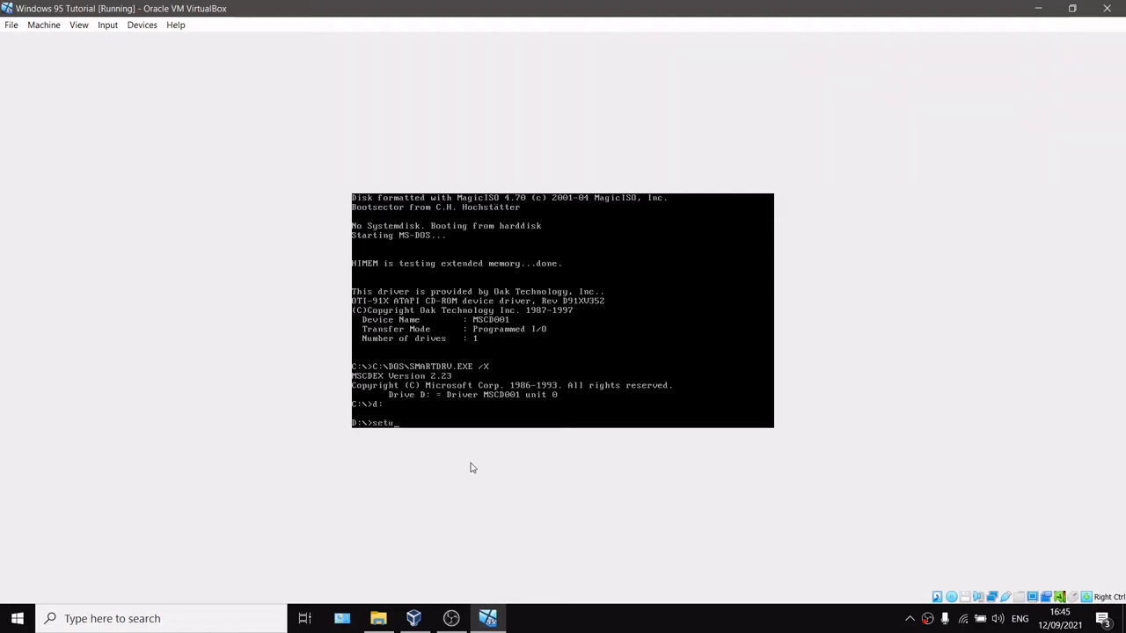
# Step: Run setup from drive D: and continue past the Windows 95 Setup welcome screen
pyautogui.write('p')
pyautogui.press('Return')
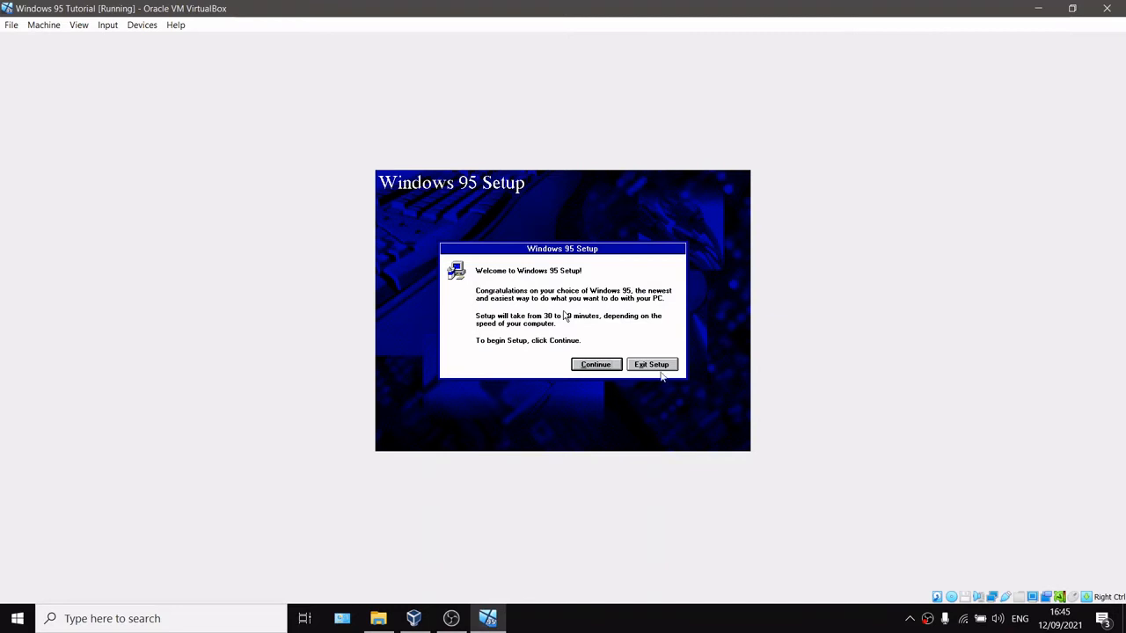
pyautogui.click(604, 370)
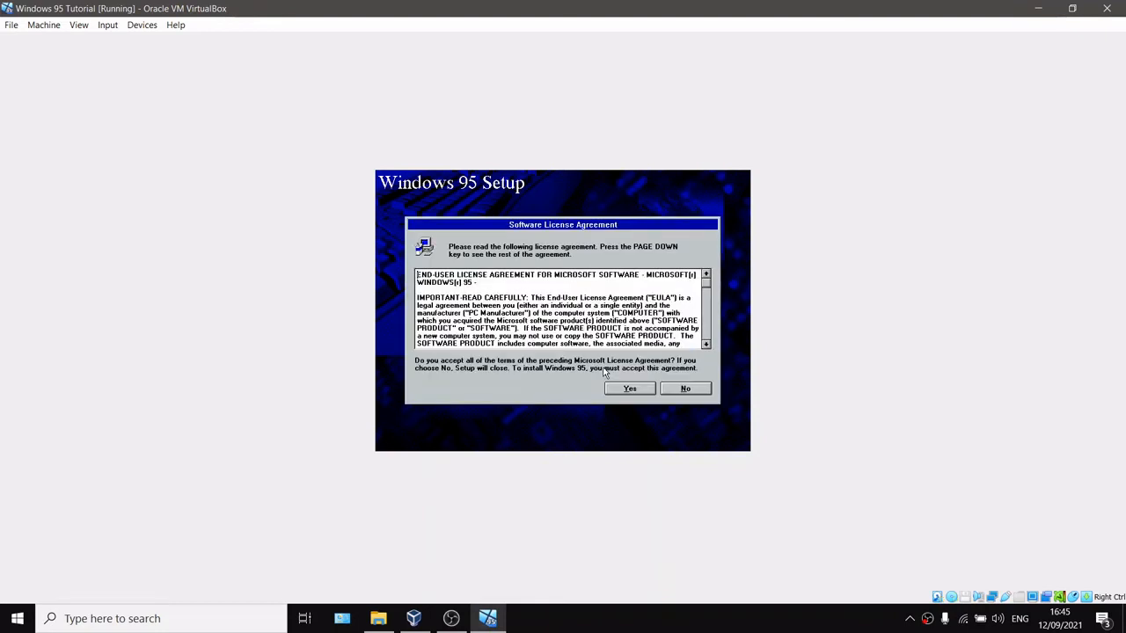
# Step: Accept the license agreement and proceed with the C:\WINDOWS directory and Typical setup options
pyautogui.click(644, 392)
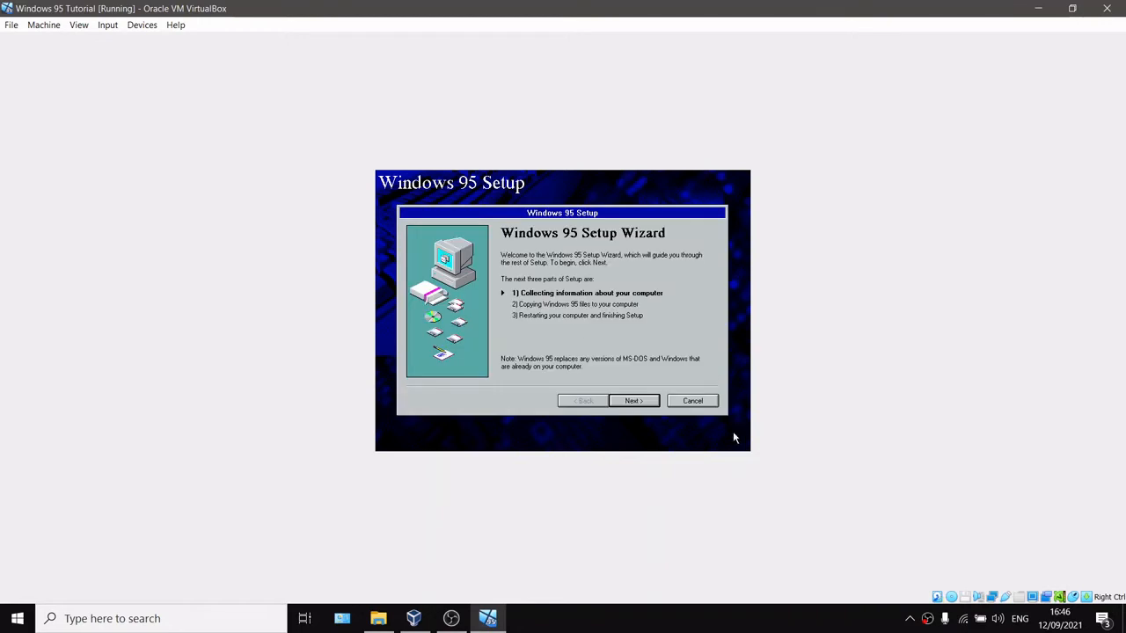
pyautogui.click(640, 401)
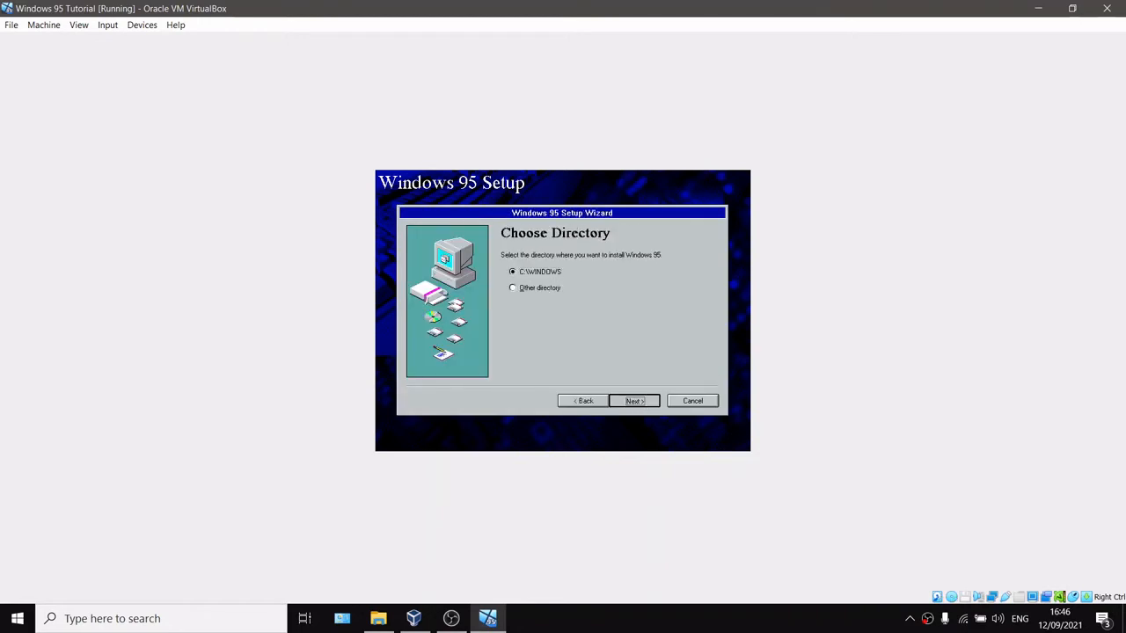
pyautogui.press('Return')
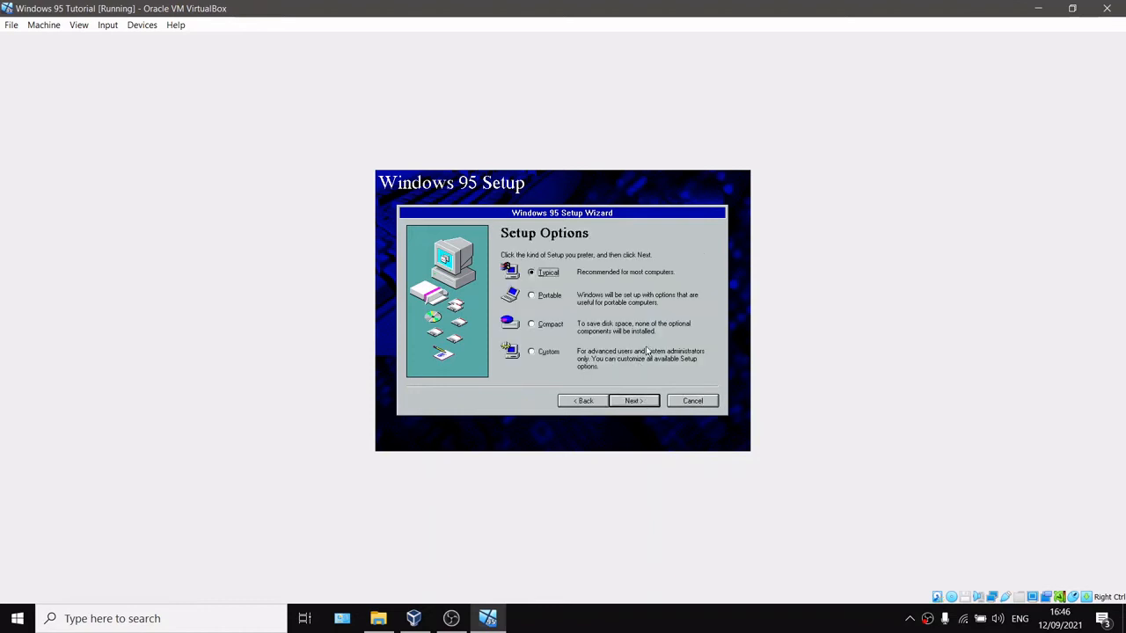
pyautogui.click(635, 394)
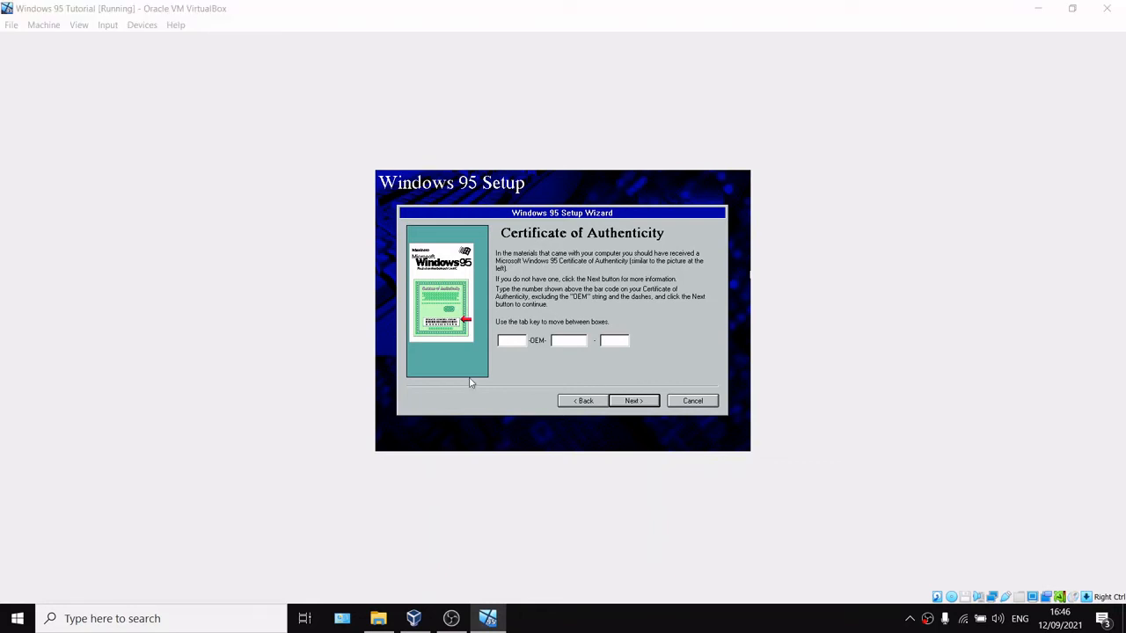
# Step: Enter the Certificate of Authenticity product key and continue
pyautogui.press('super')
pyautogui.write('chr')
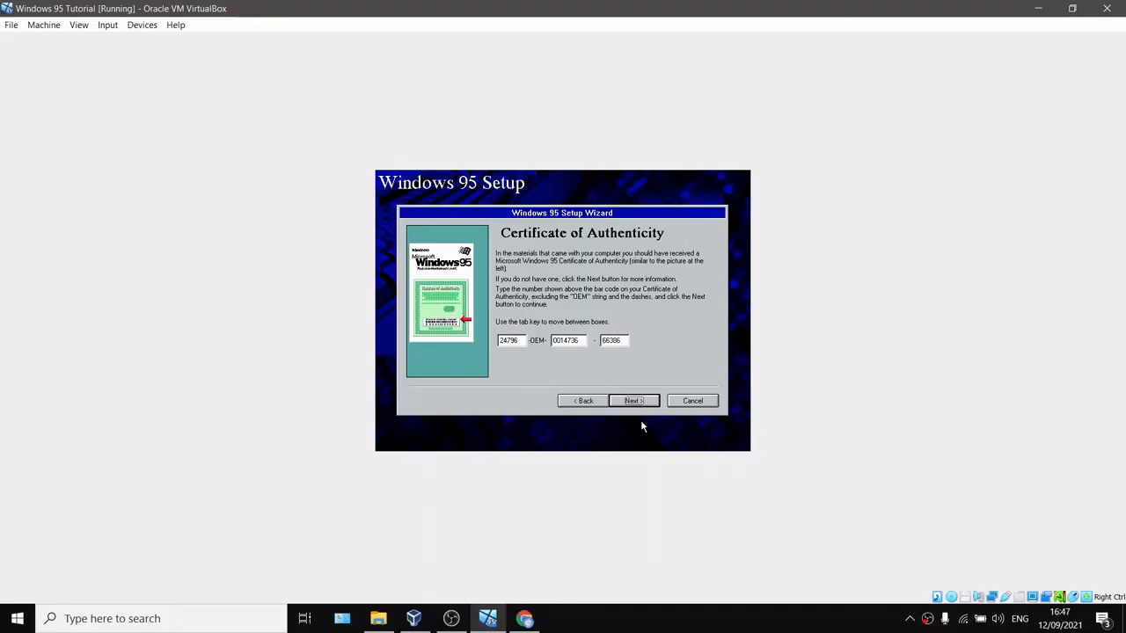
pyautogui.click(639, 405)
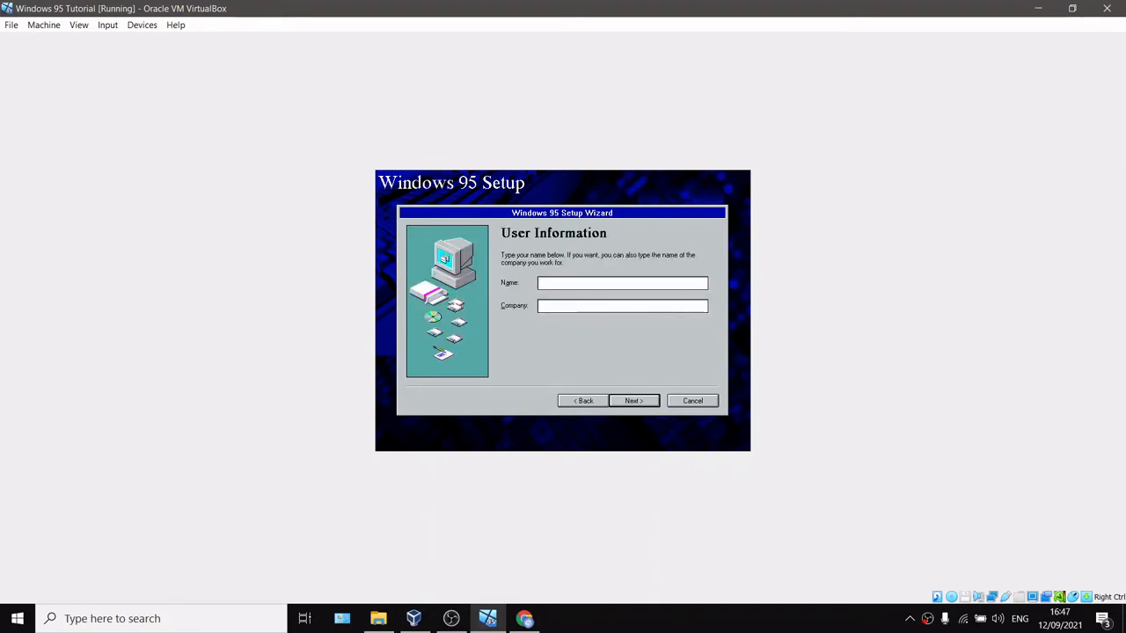
# Step: Enter the user's name and the company Neutron Force Space.corp in User Information, then continue
pyautogui.write('Max Guo')
pyautogui.click(562, 309)
pyautogui.write('Neutron Fors')
pyautogui.press('BackSpace')
pyautogui.write('ce Space.corp')
pyautogui.click(655, 403)
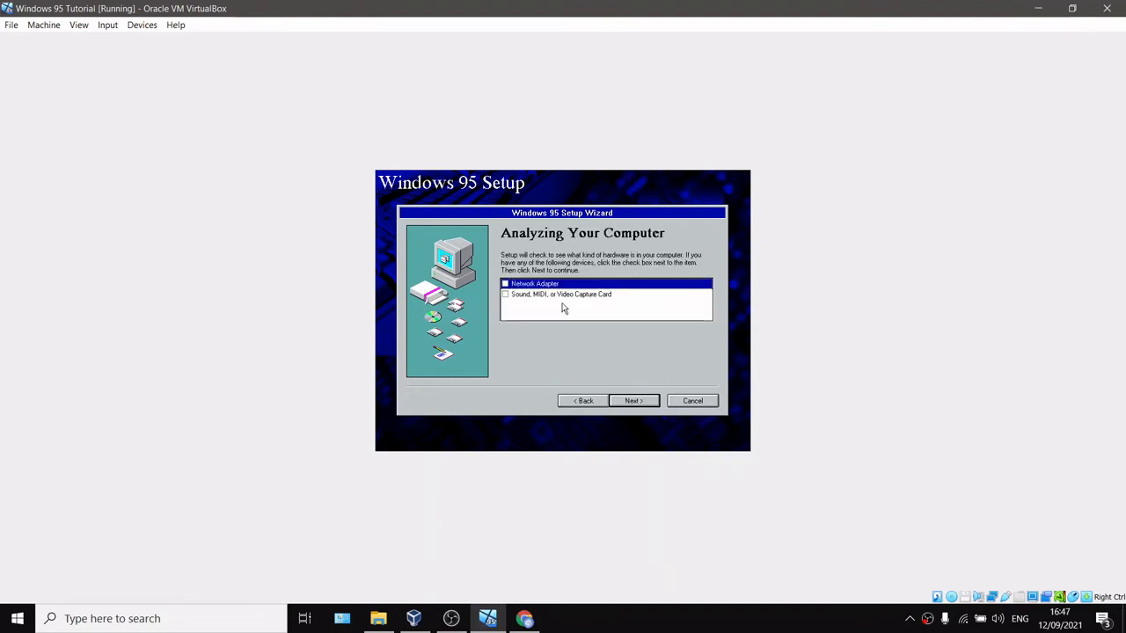
# Step: Check Network Adapter and Sound, MIDI, or Video Capture Card for hardware detection and continue
pyautogui.click(505, 284)
pyautogui.click(505, 294)
pyautogui.click(654, 403)
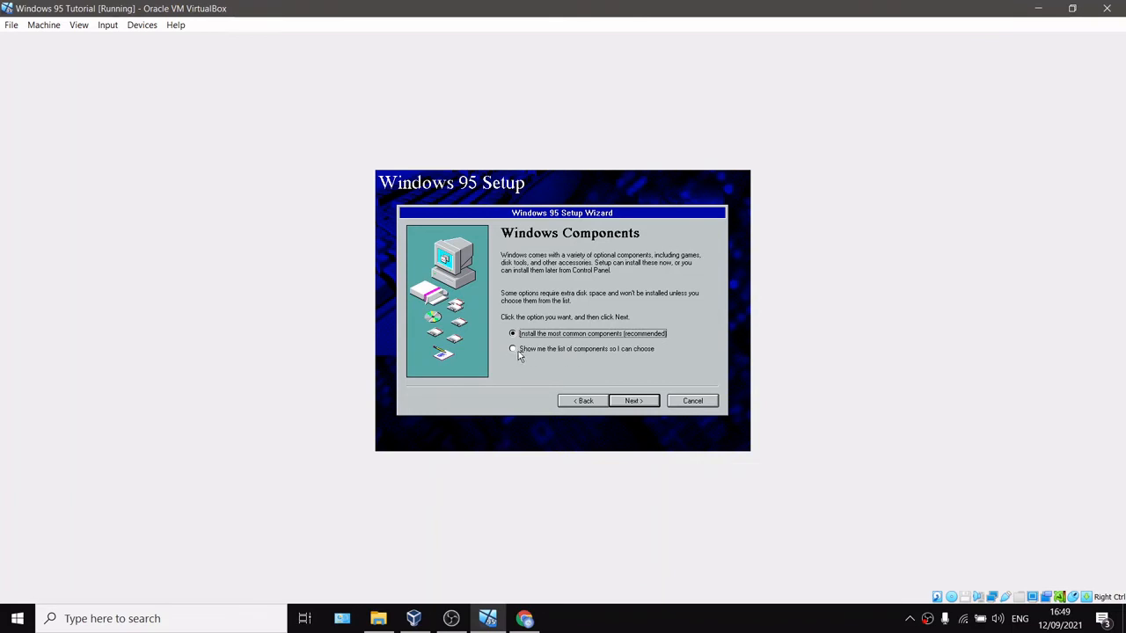
# Step: Install the most common components, decline a startup disk, and start copying Windows 95 files
pyautogui.click(644, 406)
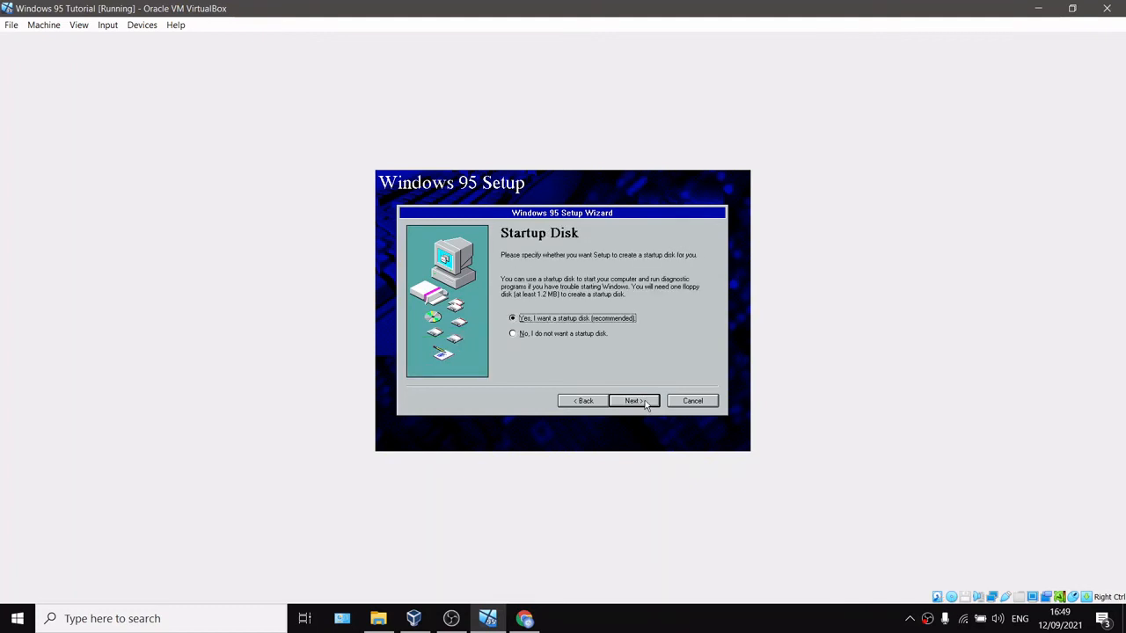
pyautogui.click(588, 335)
pyautogui.click(643, 401)
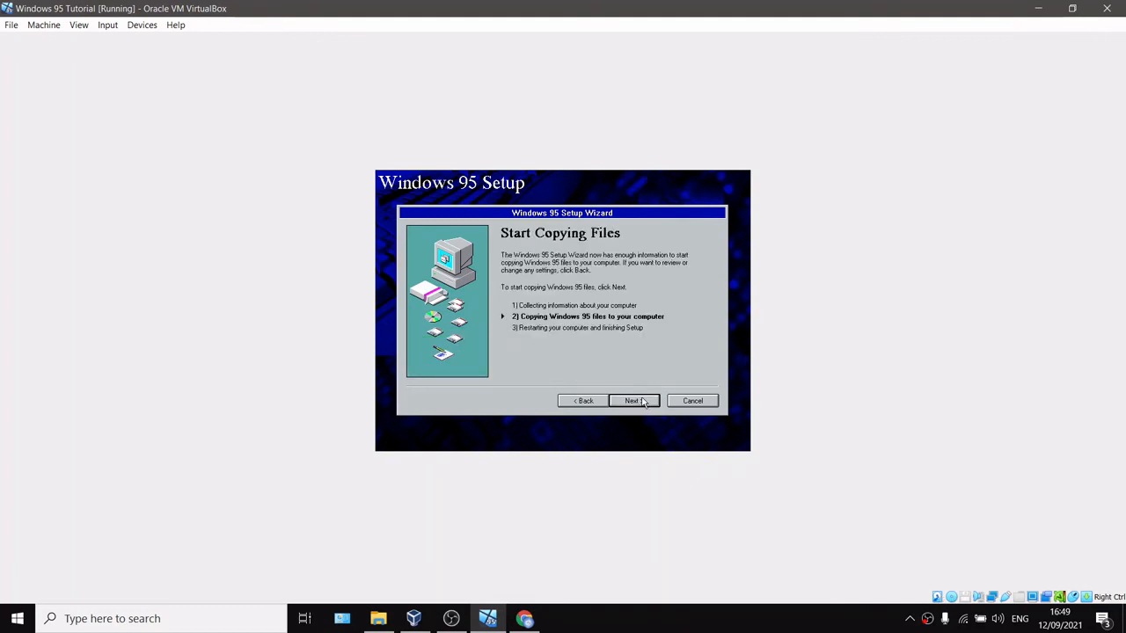
pyautogui.click(636, 401)
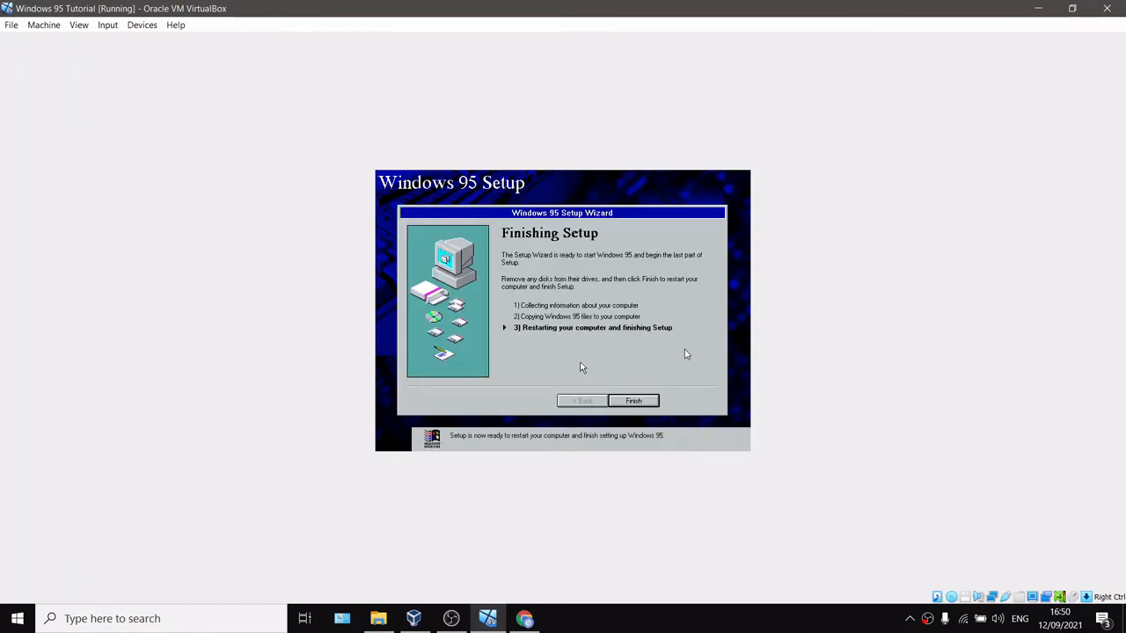
# Step: Finish setup and load FIX95CPU.ISO from the Disk Images folder into the virtual optical drive
pyautogui.click(630, 401)
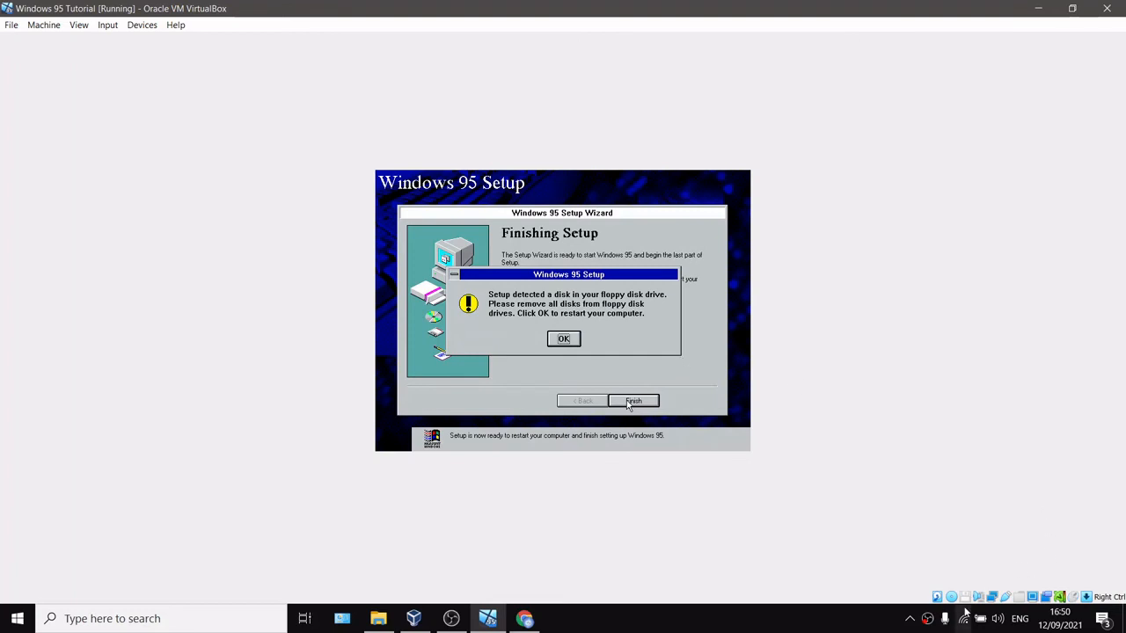
pyautogui.rightClick(951, 597)
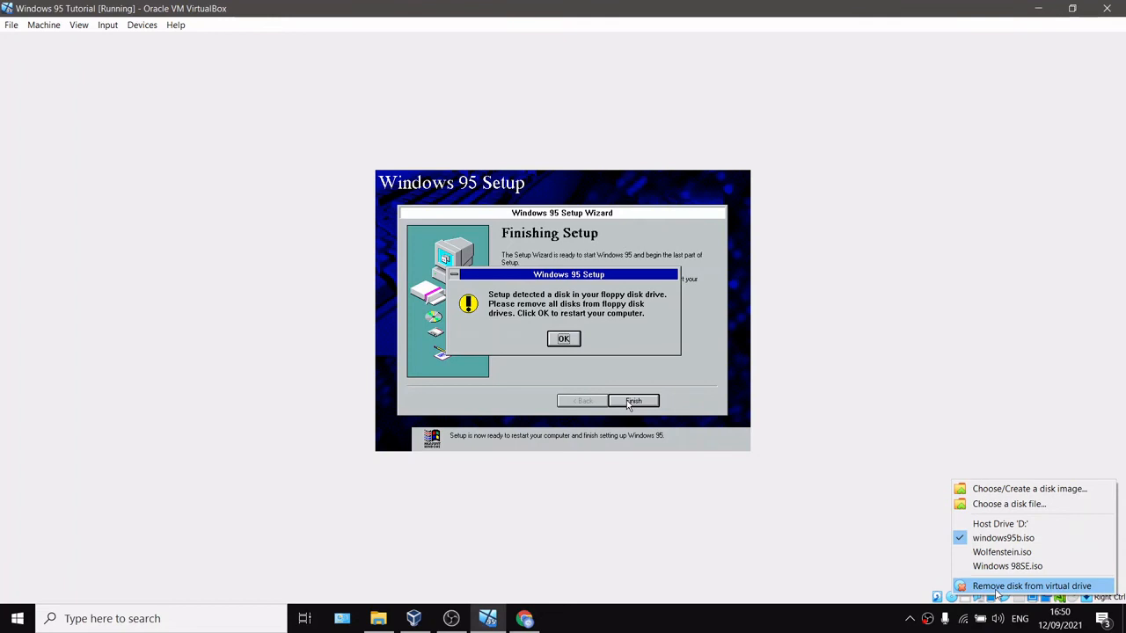
pyautogui.click(1011, 505)
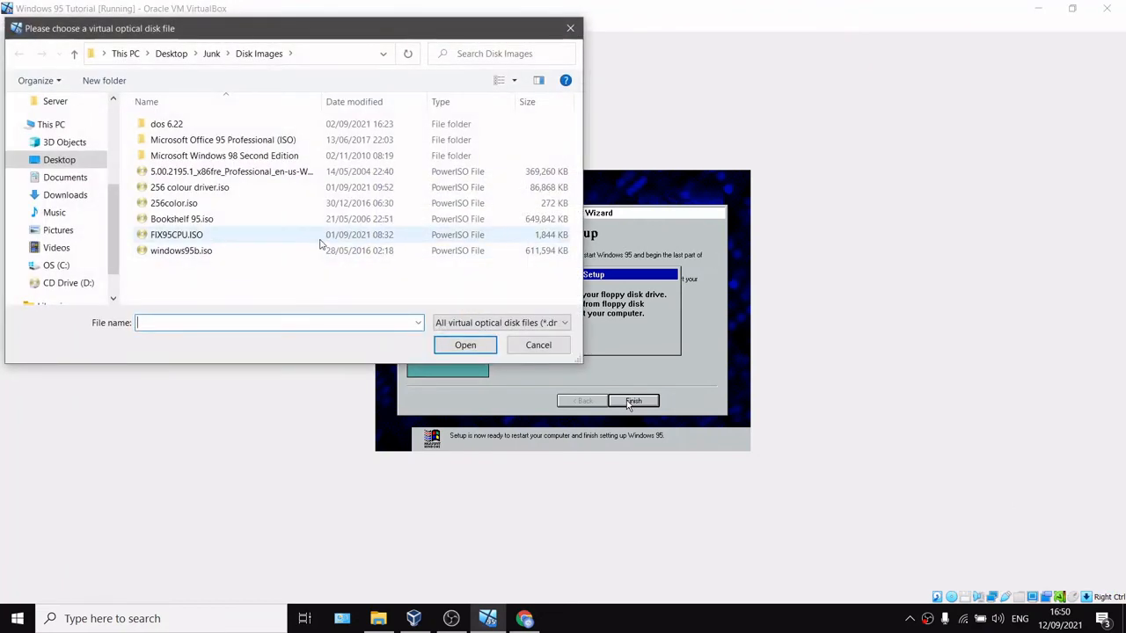
pyautogui.click(357, 240)
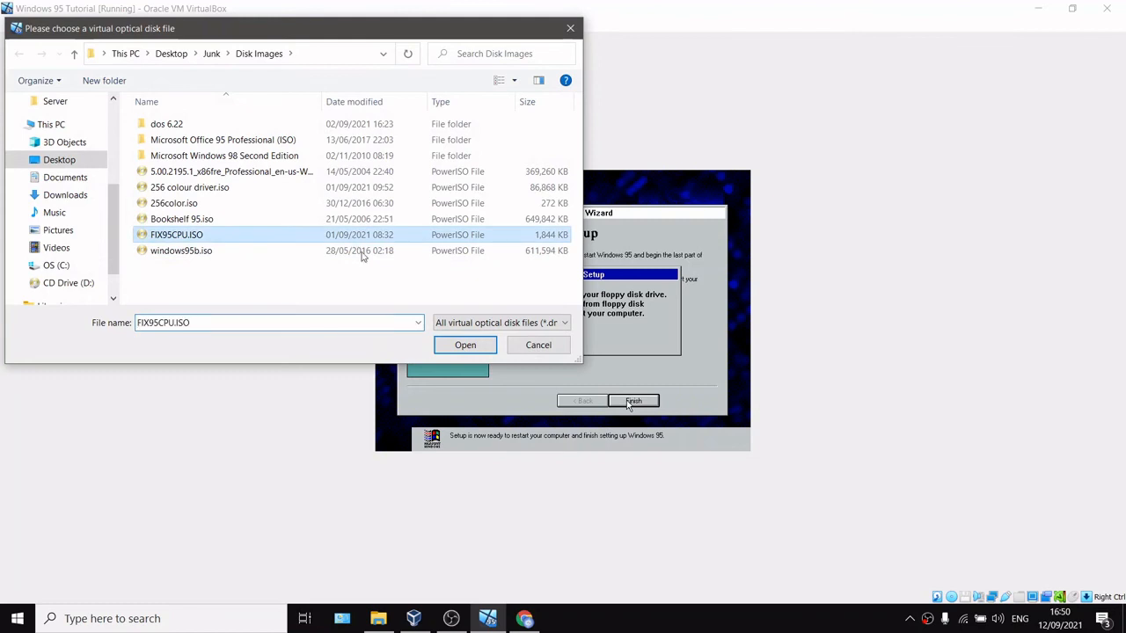
pyautogui.click(458, 345)
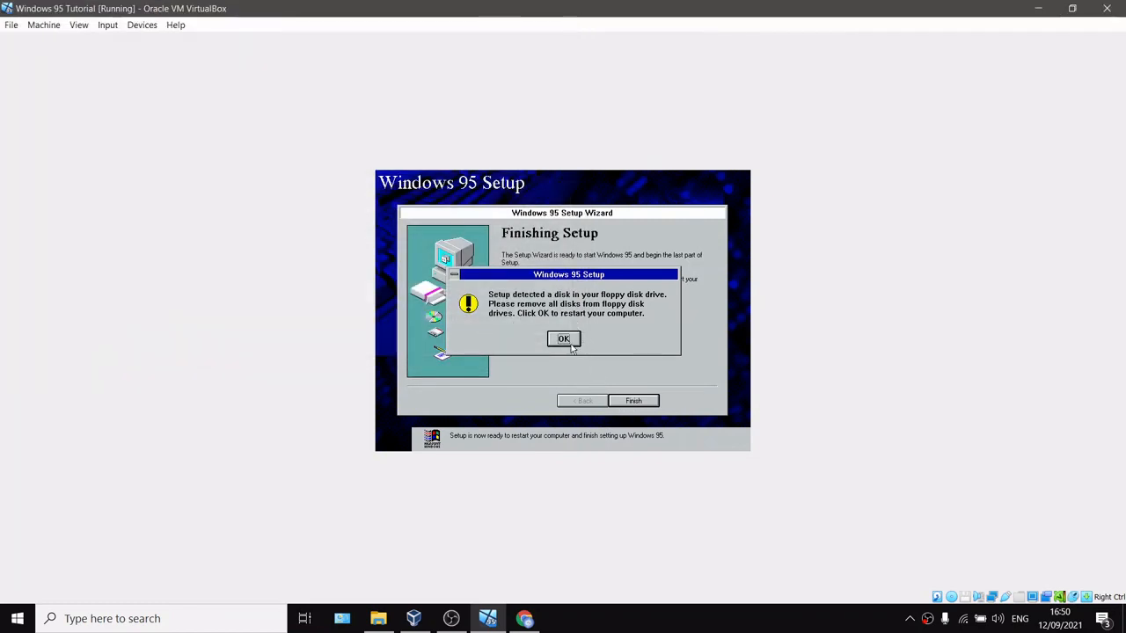
# Step: Restart and run the FIX95CPU patch, declining to view the README file
pyautogui.click(570, 342)
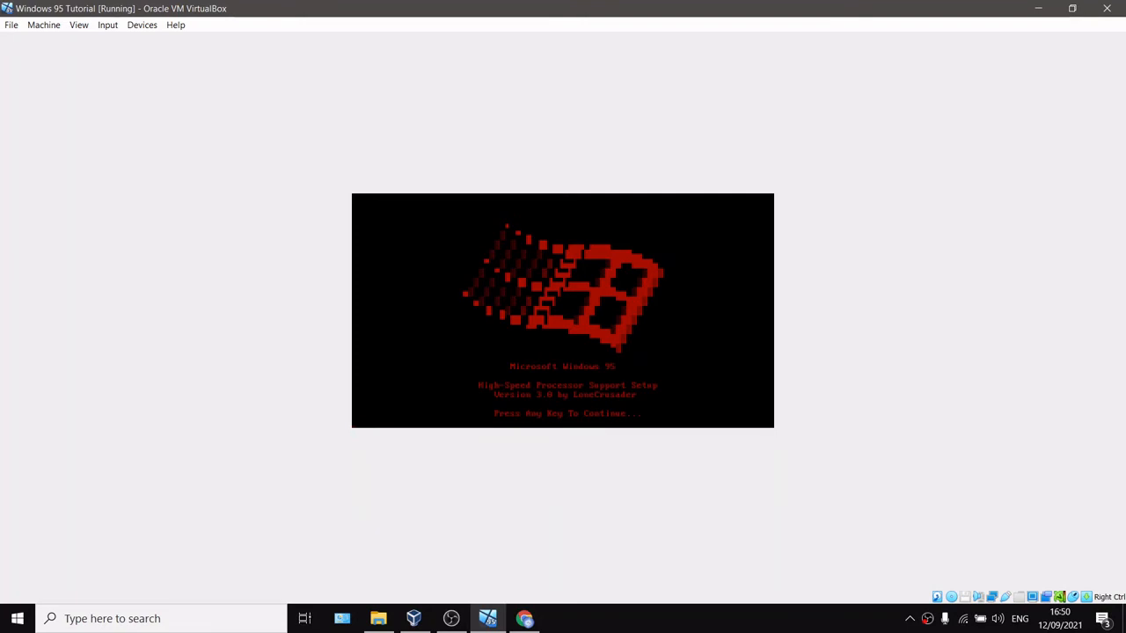
pyautogui.press('Return')
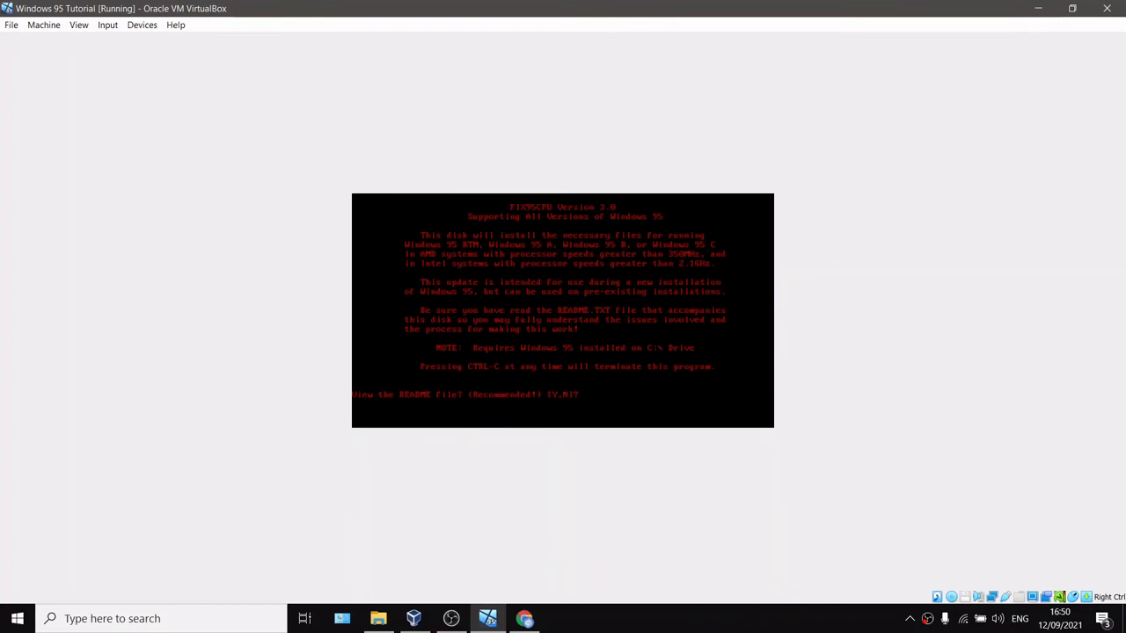
pyautogui.press('n')
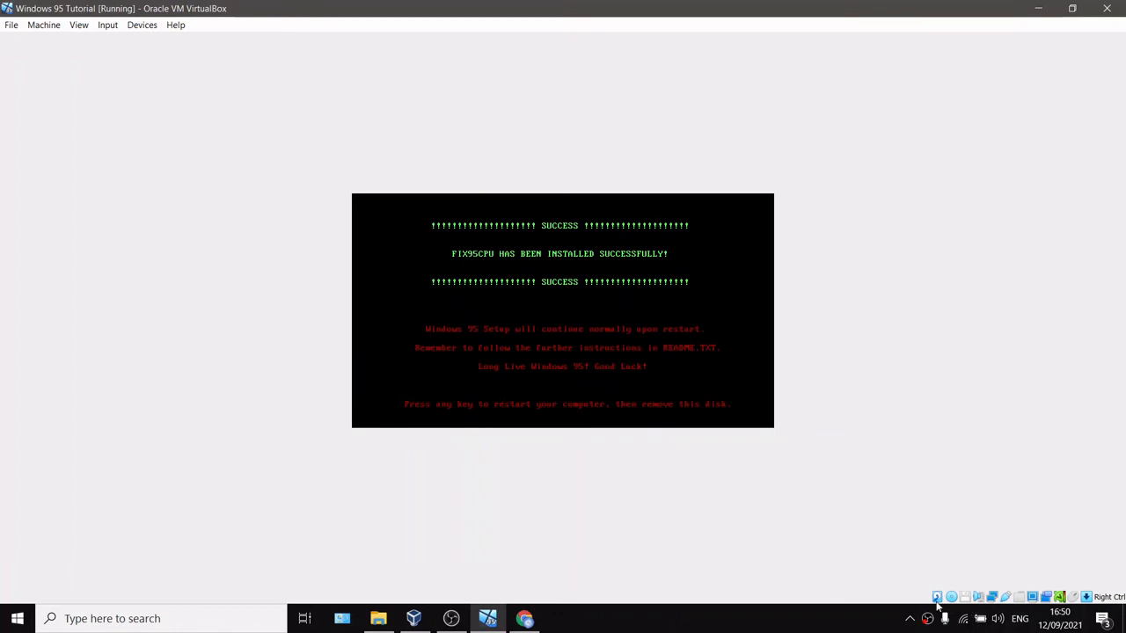
# Step: Remove the disk from the virtual floppy drive and reset the virtual machine
pyautogui.click(952, 599)
pyautogui.click(1003, 584)
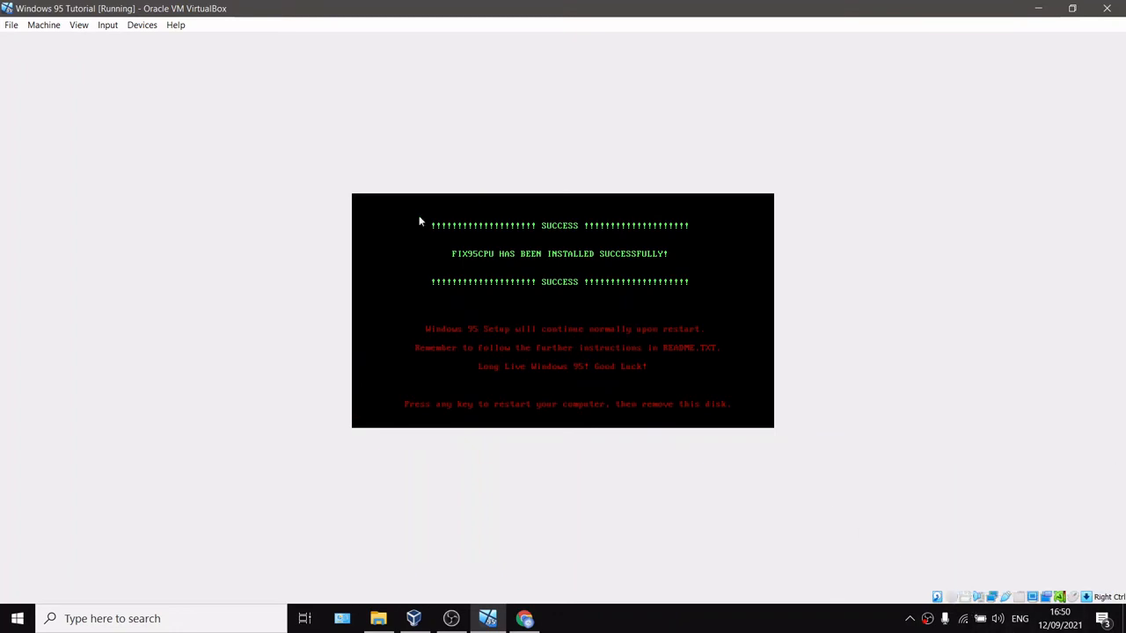
pyautogui.click(41, 26)
pyautogui.click(48, 129)
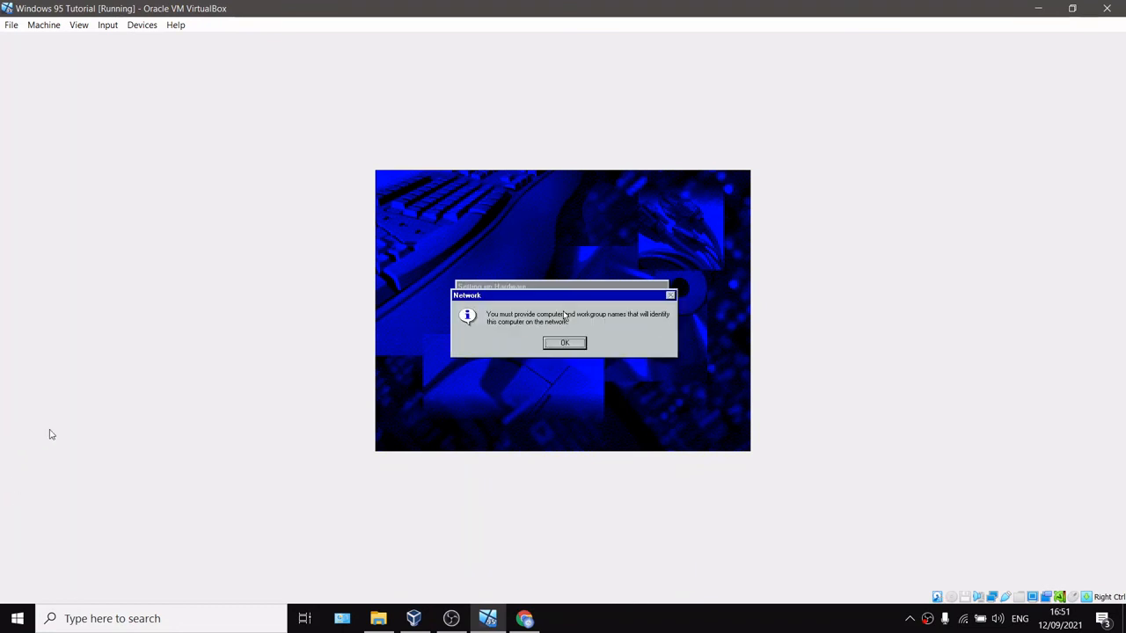
# Step: Set the computer name, workgroup WORKGROUP and description 23wdesd in network identification, then close the dialog
pyautogui.click(551, 343)
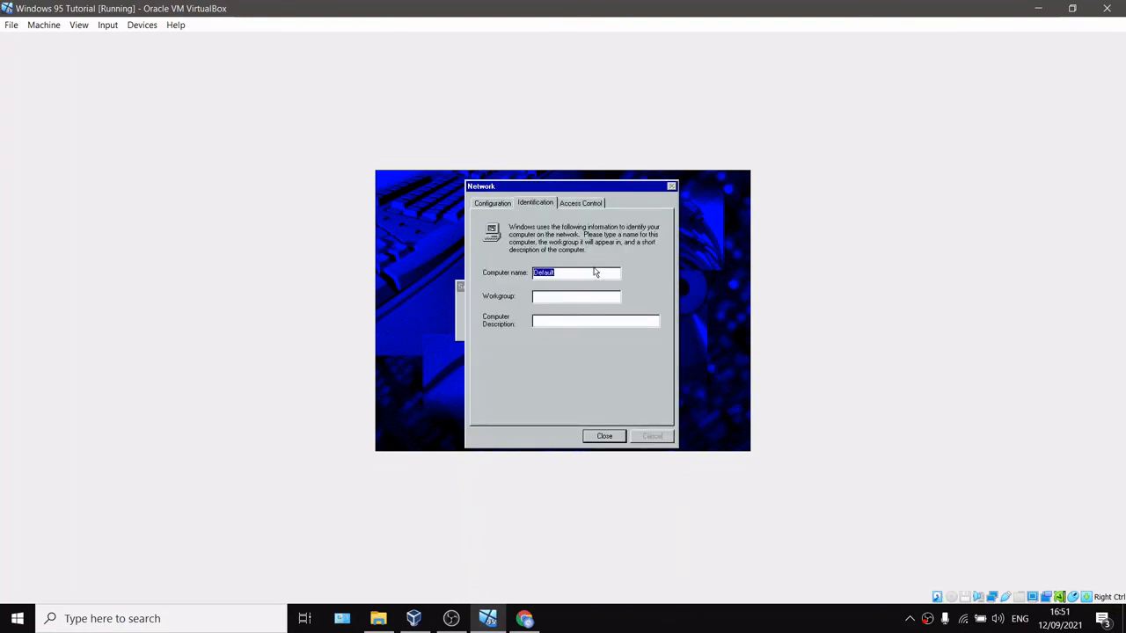
pyautogui.press('BackSpace')
pyautogui.write("Max's computer")
pyautogui.press('BackSpace')
pyautogui.press('BackSpace')
pyautogui.press('BackSpace')
pyautogui.press('BackSpace')
pyautogui.press('BackSpace')
pyautogui.press('BackSpace')
pyautogui.press('BackSpace')
pyautogui.press('BackSpace')
pyautogui.press('BackSpace')
pyautogui.press('BackSpace')
pyautogui.write('windows 95 tut')
pyautogui.click(543, 296)
pyautogui.write('WORKGROUP')
pyautogui.click(573, 319)
pyautogui.write('23wdesd')
pyautogui.click(614, 436)
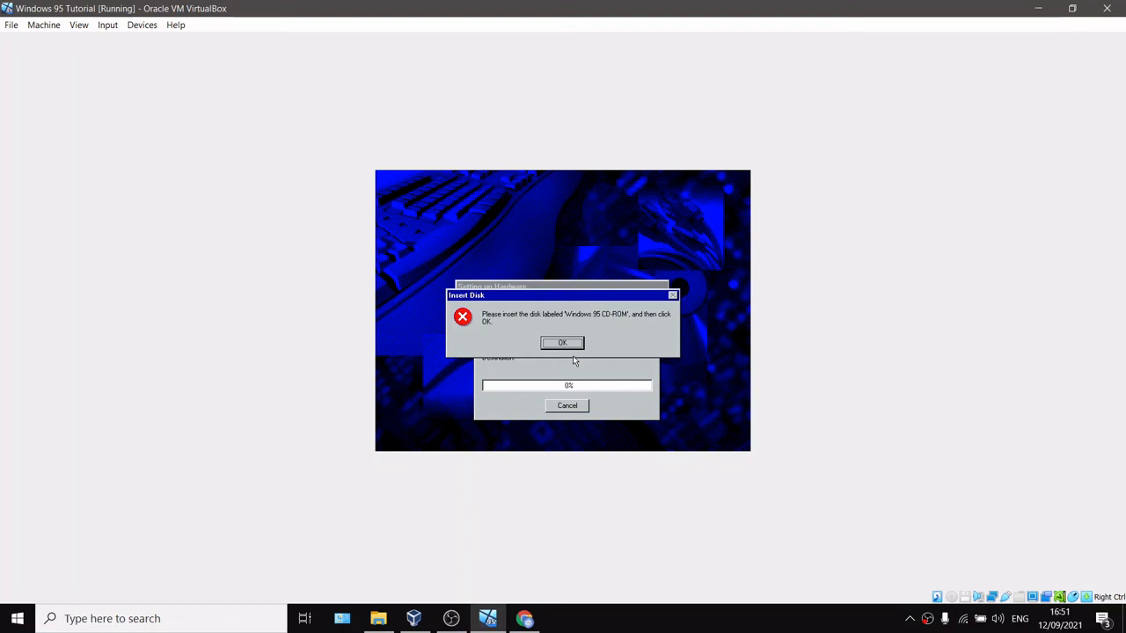
# Step: Reinsert windows95b.iso in the virtual optical drive, confirm the disk prompt, and keep the existing ndis.vxd file
pyautogui.rightClick(951, 597)
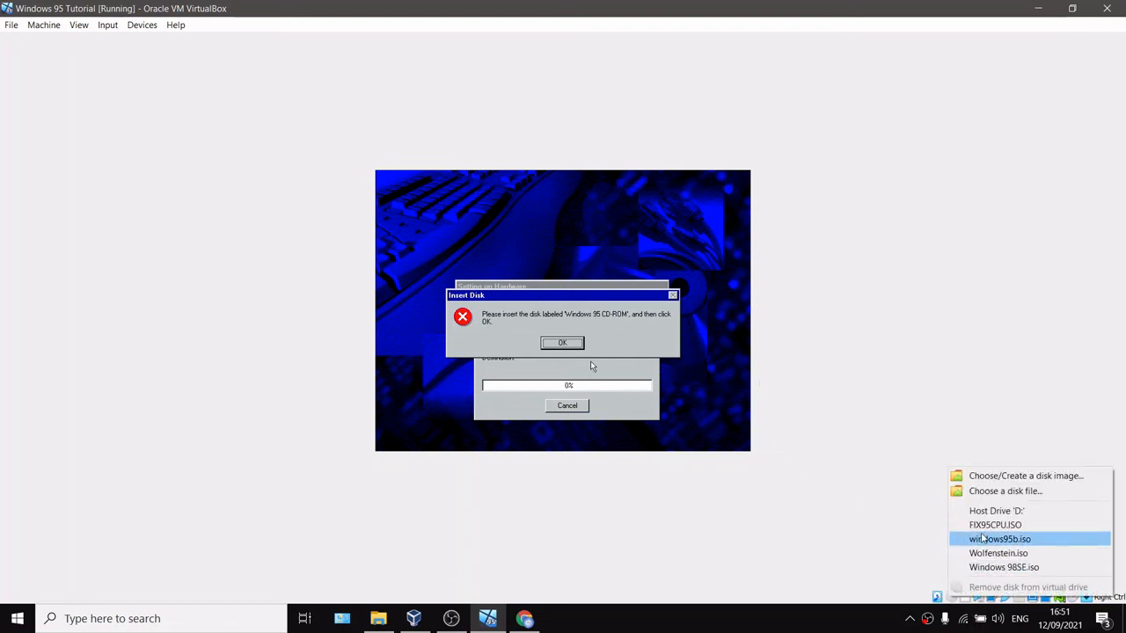
pyautogui.click(1008, 538)
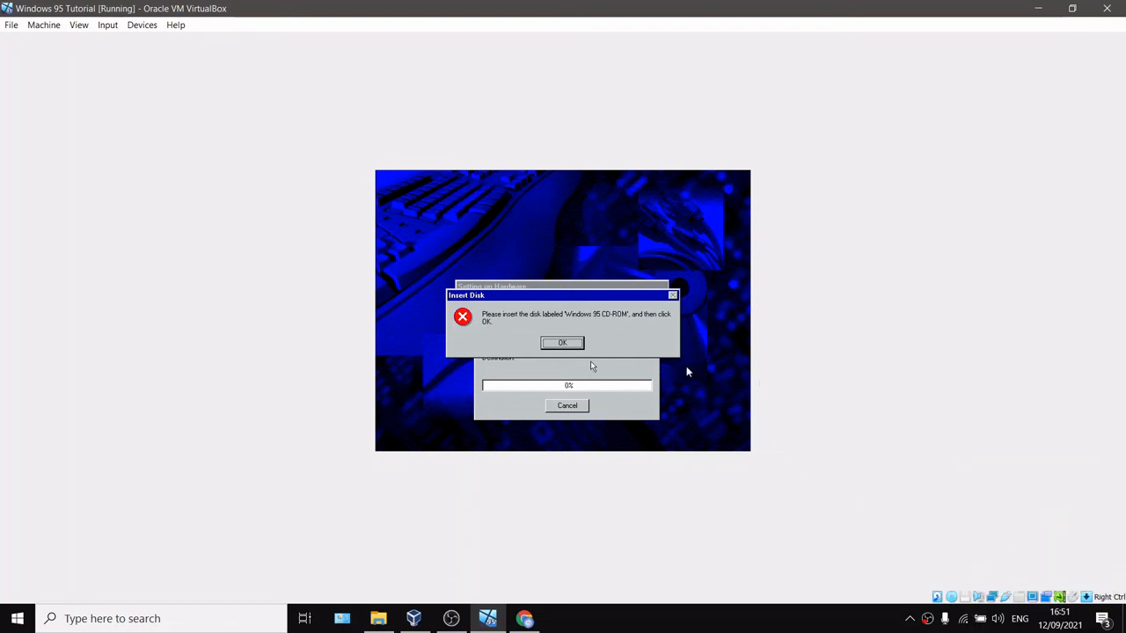
pyautogui.click(568, 342)
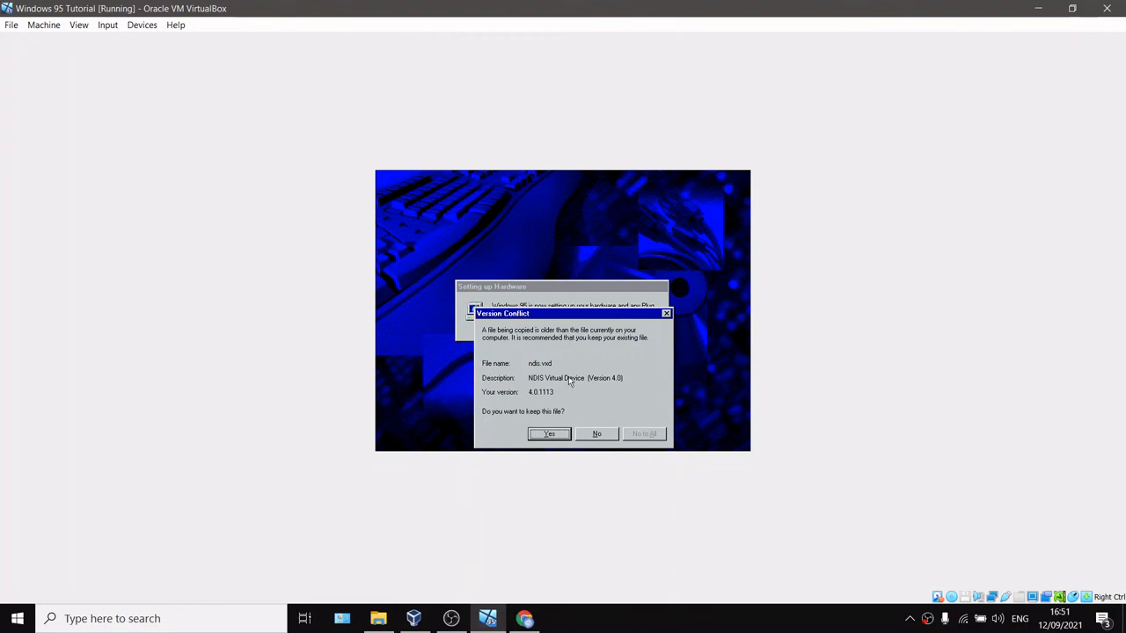
pyautogui.click(559, 434)
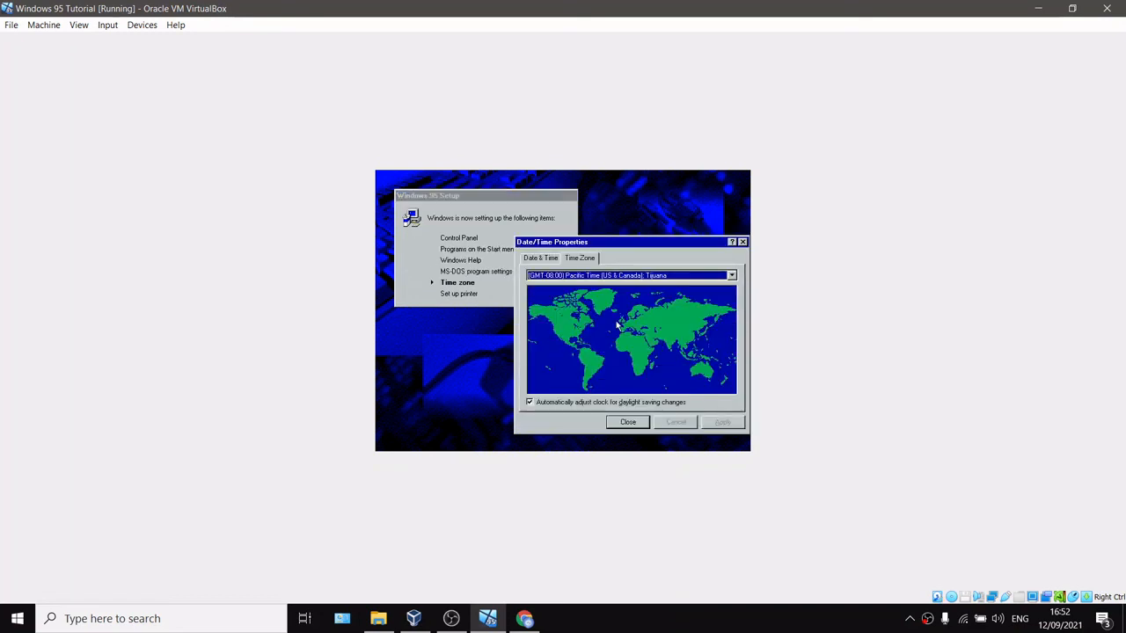
# Step: Set the time zone to (GMT+08:00) Hong Kong, Perth, Singapore, Taipei and apply it
pyautogui.click(653, 274)
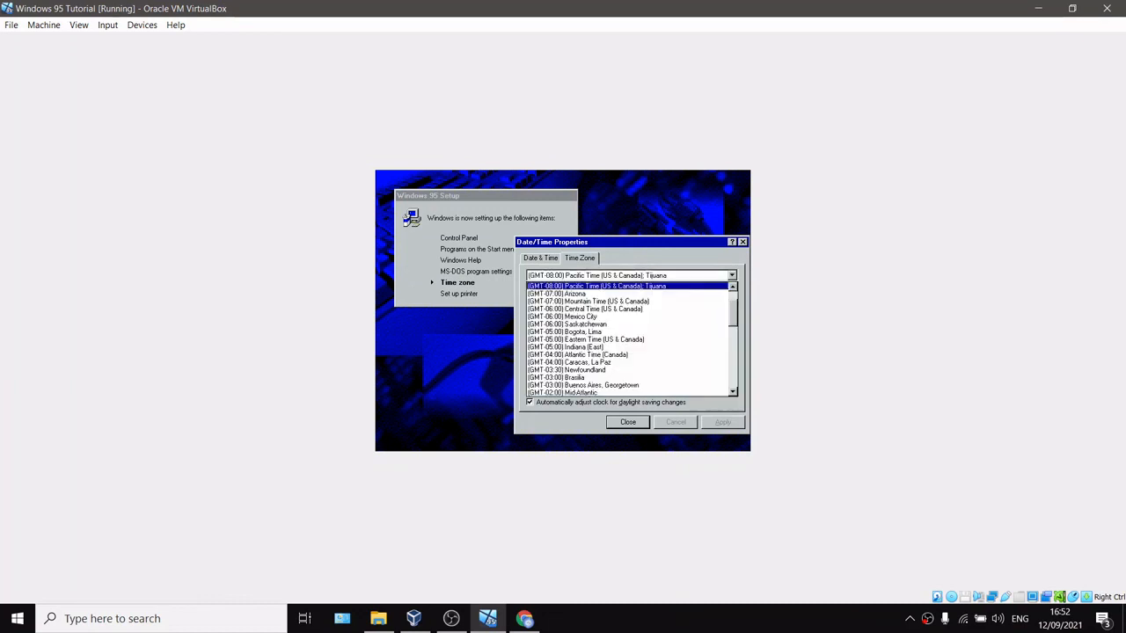
pyautogui.click(741, 330)
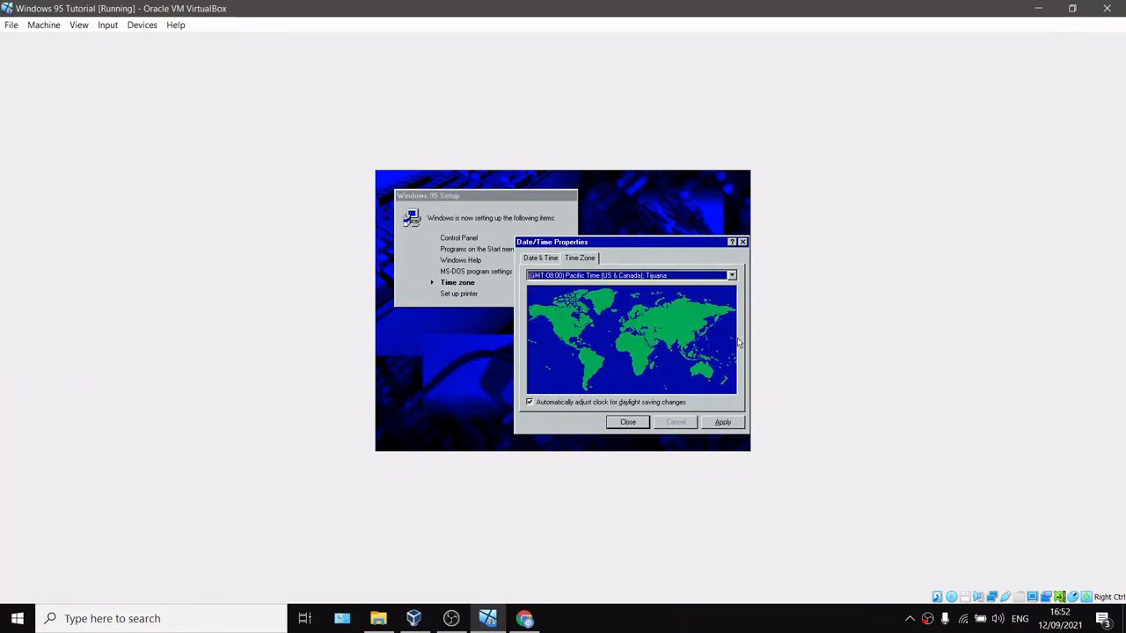
pyautogui.click(732, 275)
pyautogui.moveTo(733, 303); pyautogui.dragTo(724, 358)
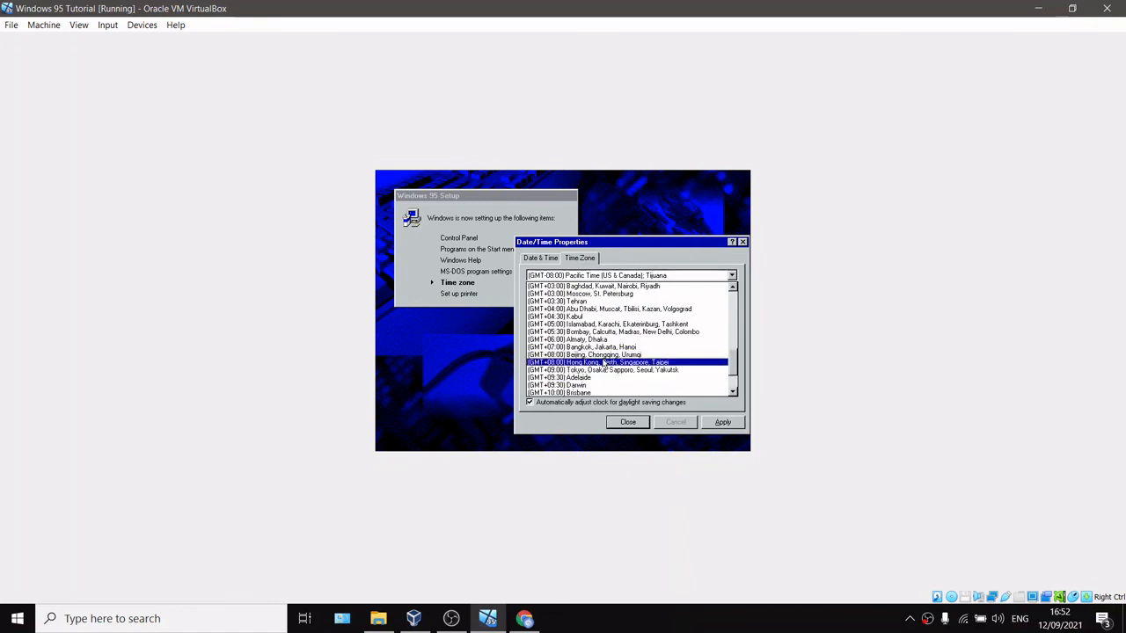
pyautogui.click(602, 363)
pyautogui.click(722, 422)
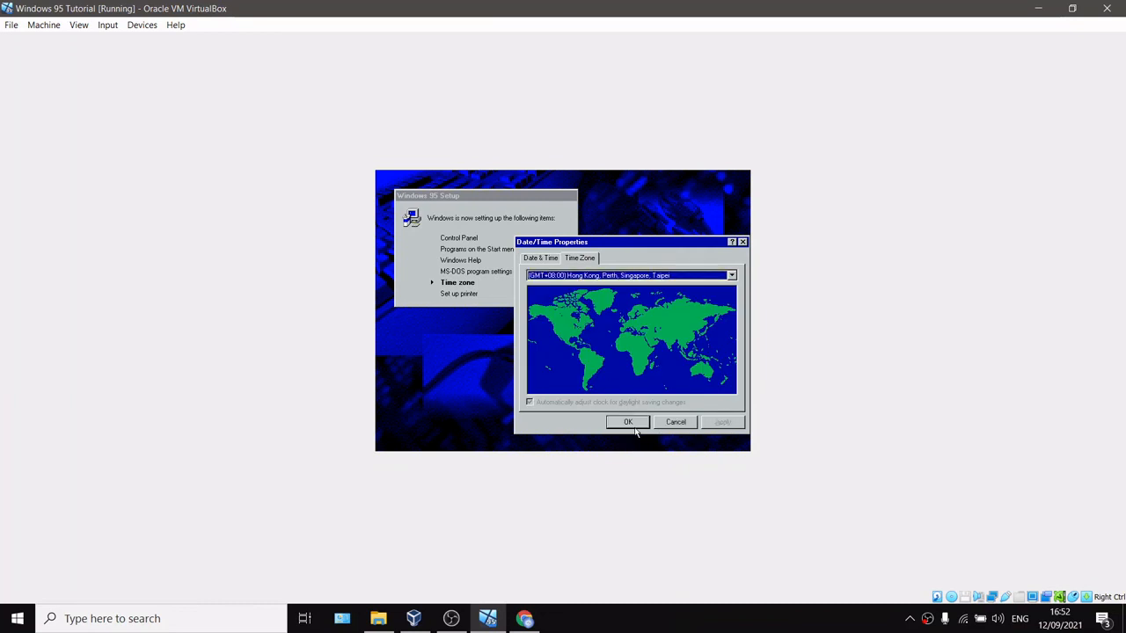
pyautogui.click(628, 422)
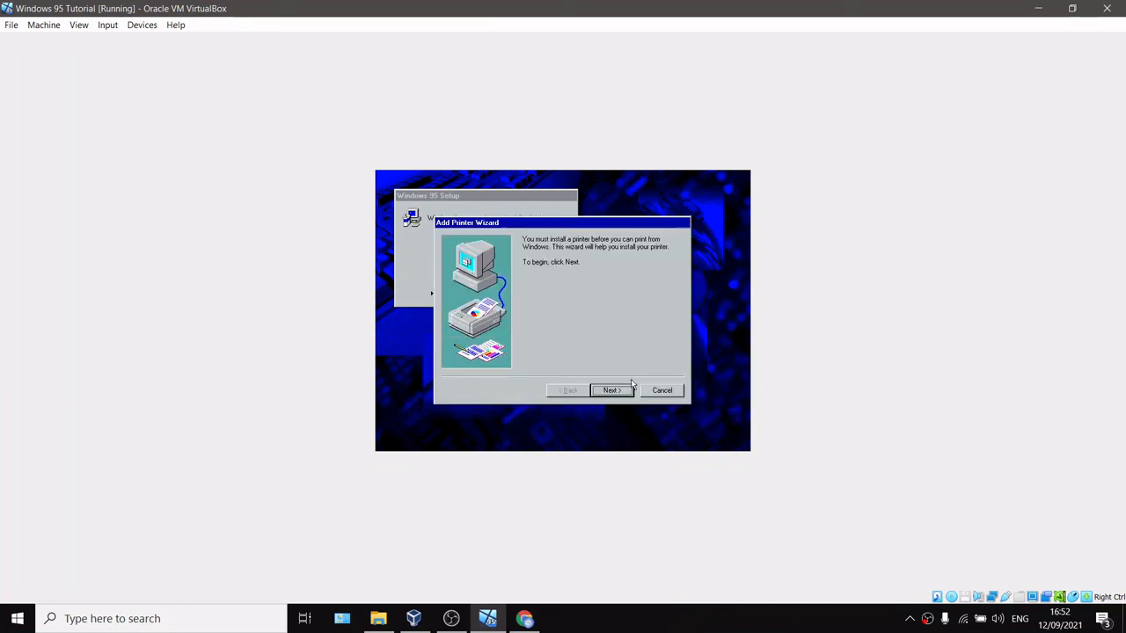
# Step: Cancel the Add Printer Wizard, remove the disk from the virtual optical drive, and restart the computer
pyautogui.click(670, 392)
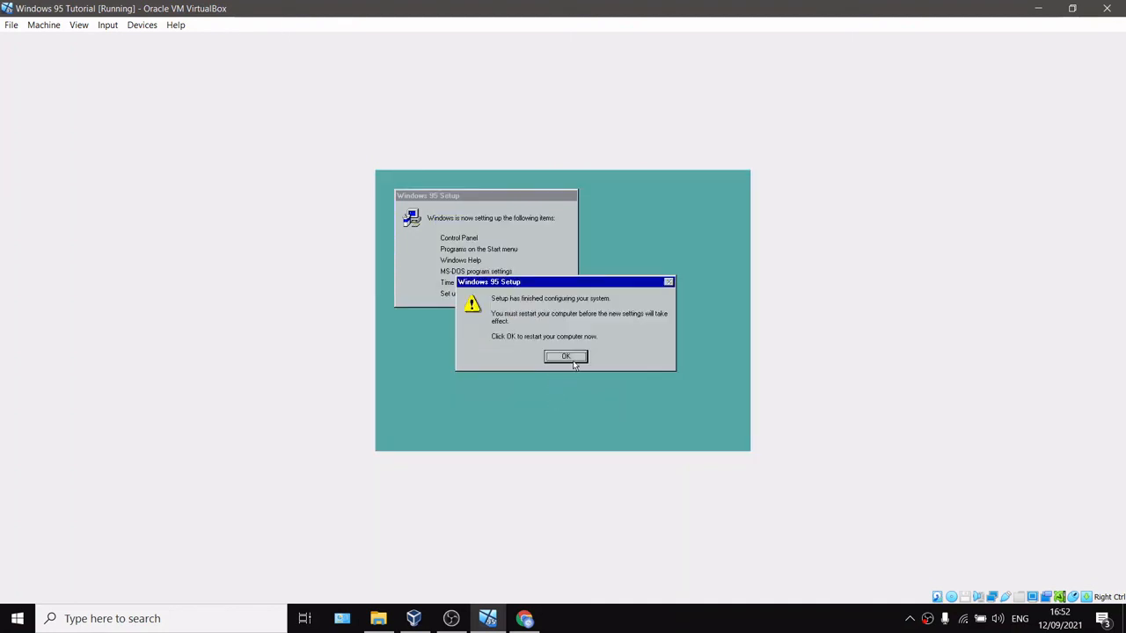
pyautogui.click(953, 597)
pyautogui.click(809, 498)
pyautogui.click(576, 356)
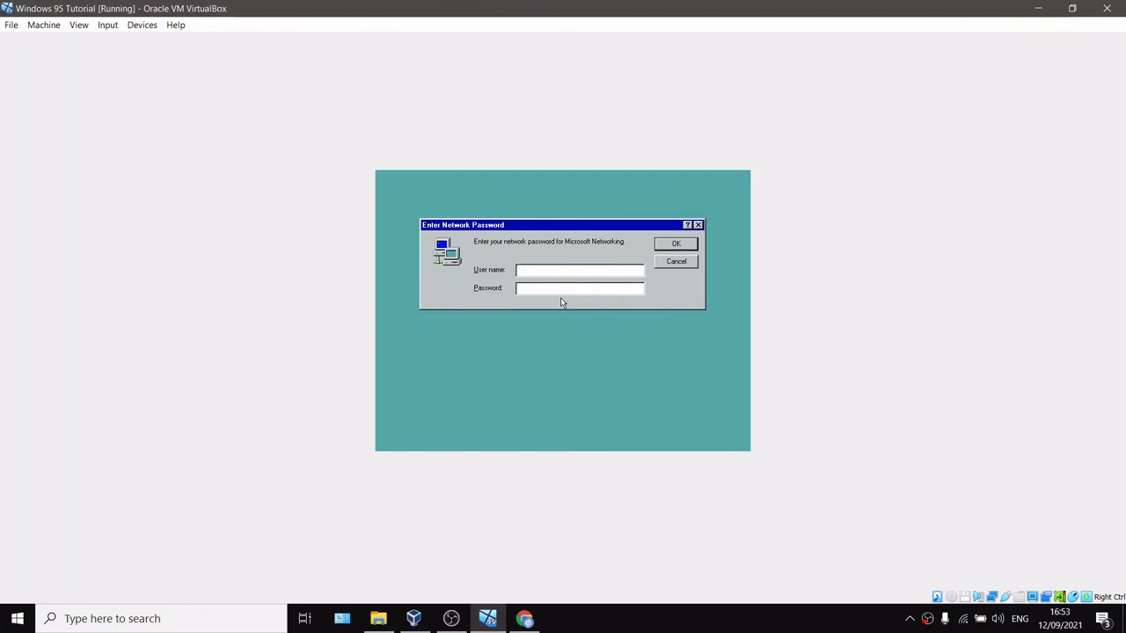
# Step: Log on with a user name and network password, then confirm the new Windows password in the Set Windows Password dialog
pyautogui.write('Admin')
pyautogui.click(678, 243)
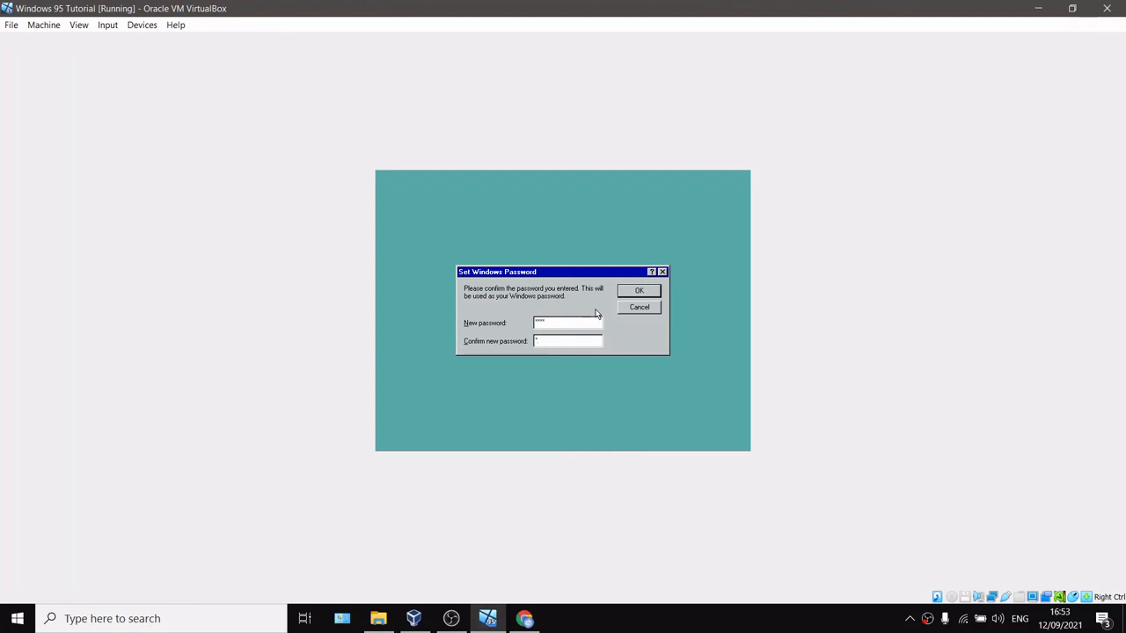
pyautogui.write('1')
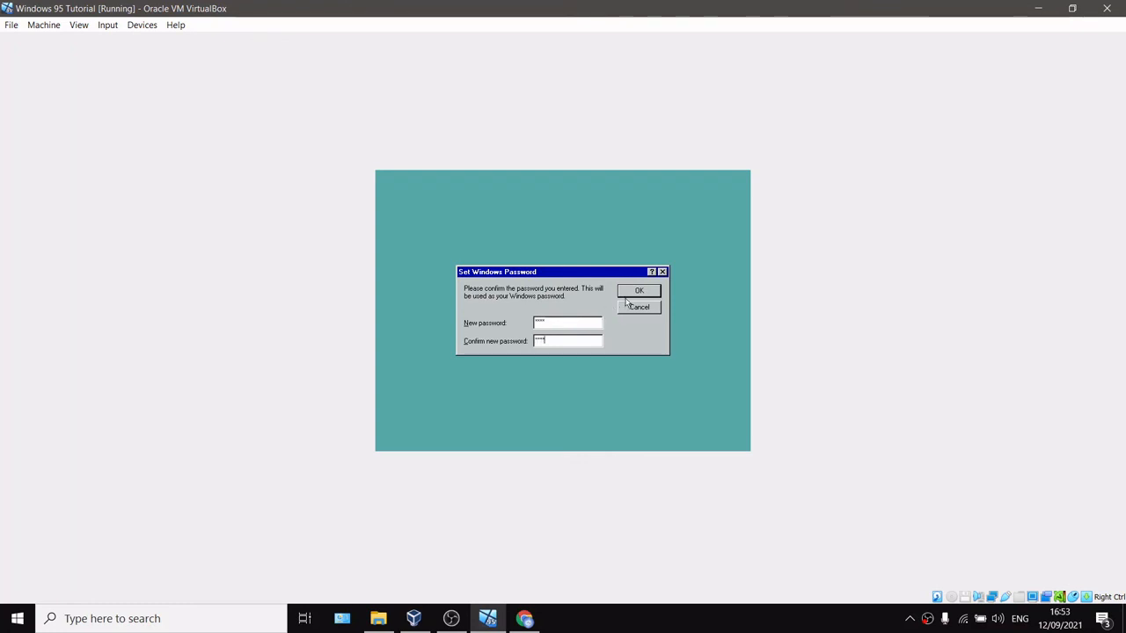
pyautogui.click(628, 298)
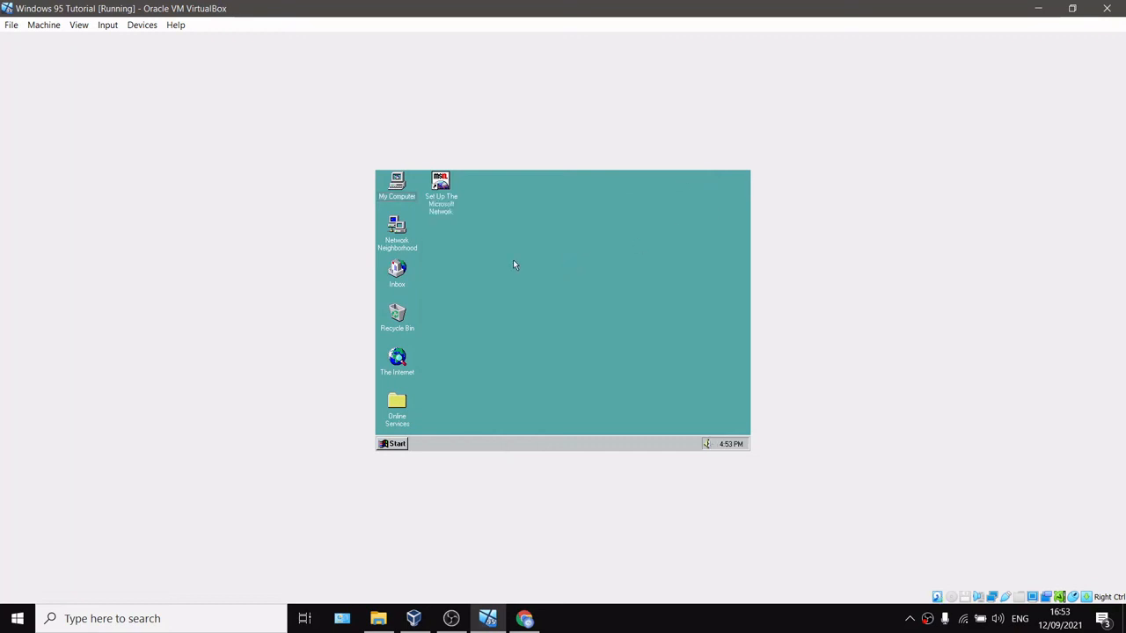
pyautogui.moveTo(708, 172); pyautogui.dragTo(590, 173)
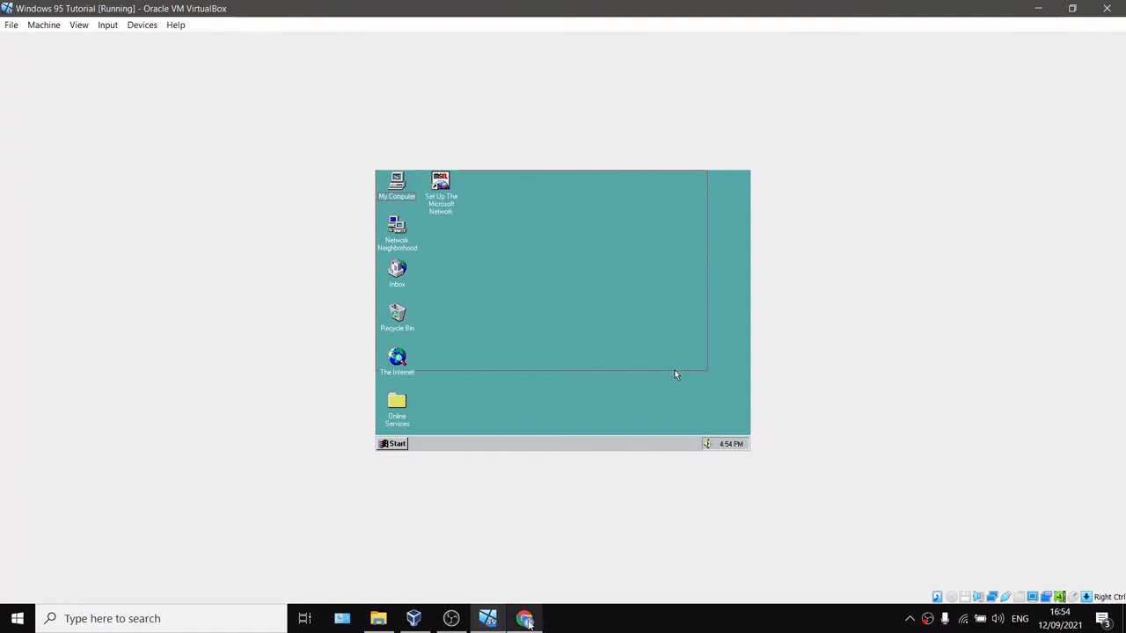
pyautogui.moveTo(451, 621)
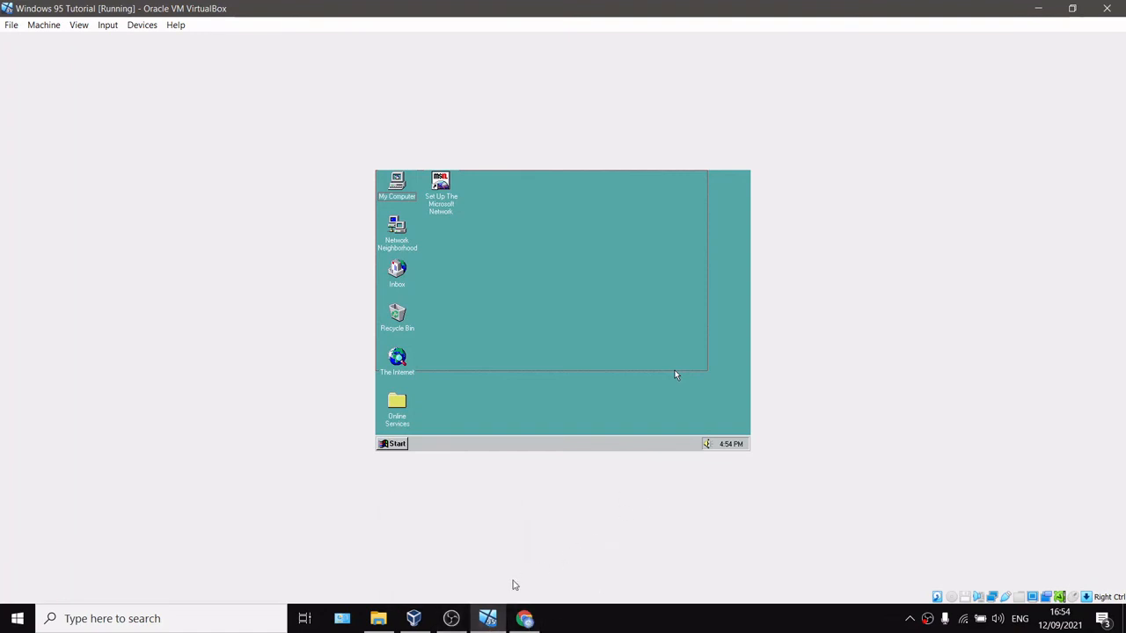
pyautogui.click(424, 627)
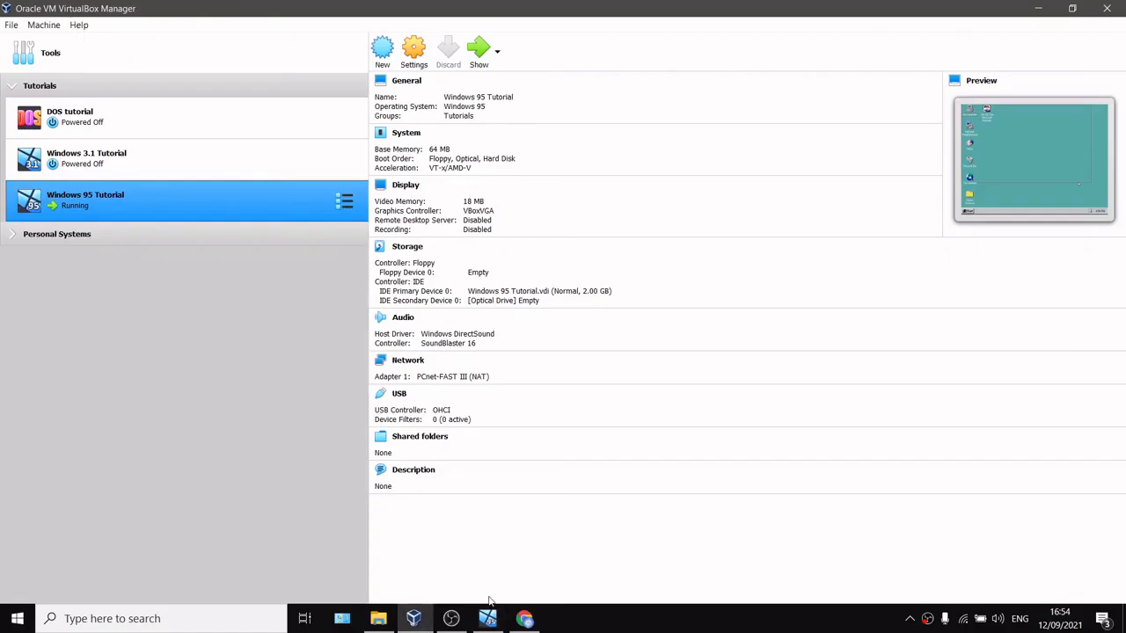
pyautogui.click(460, 620)
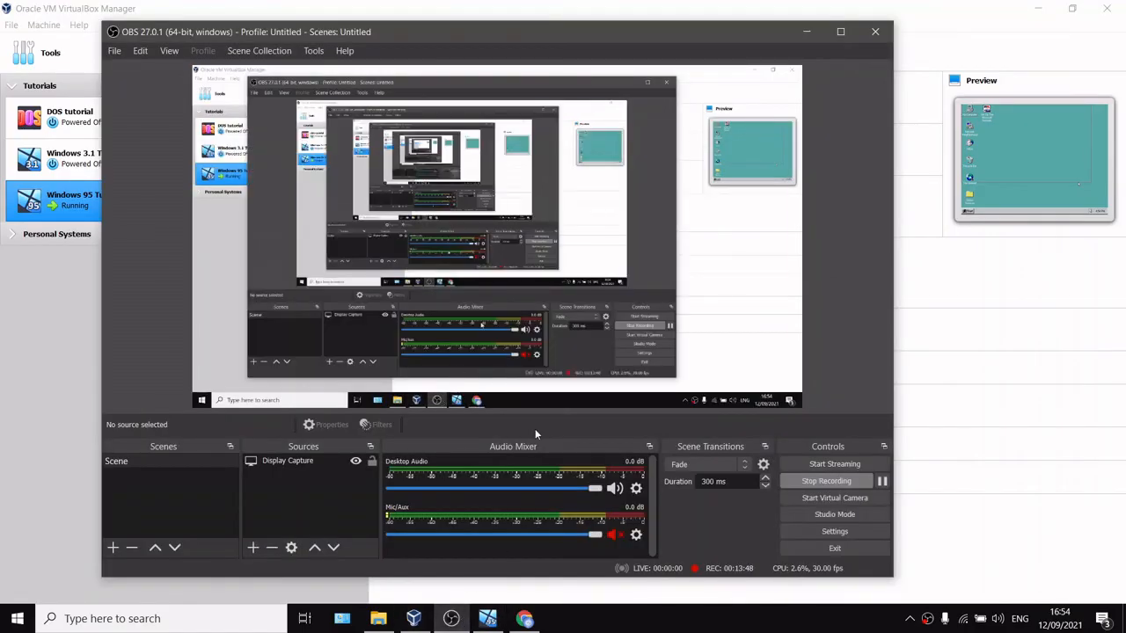
pyautogui.click(814, 482)
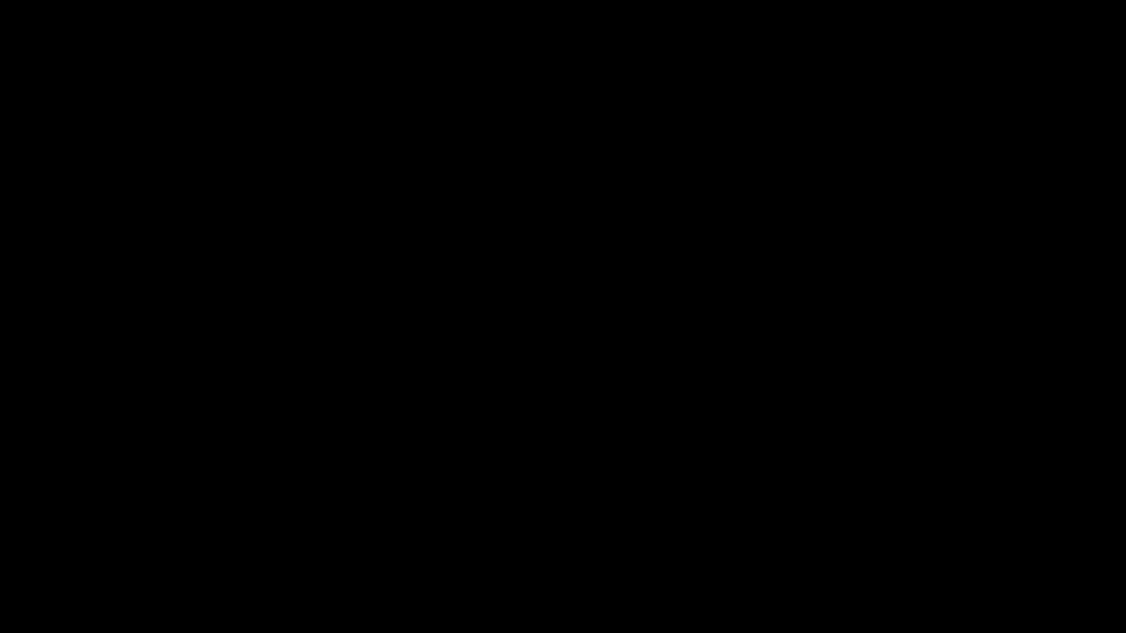